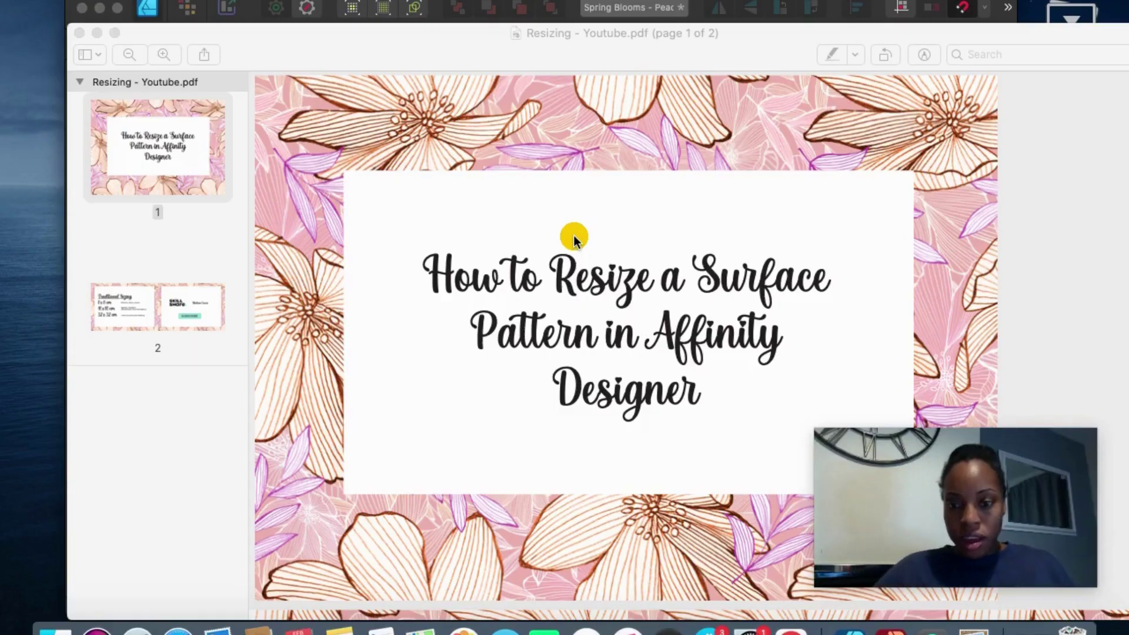
Move the Preview slide viewer window up and to the left
left_click_drag(443, 56, 391, 3)
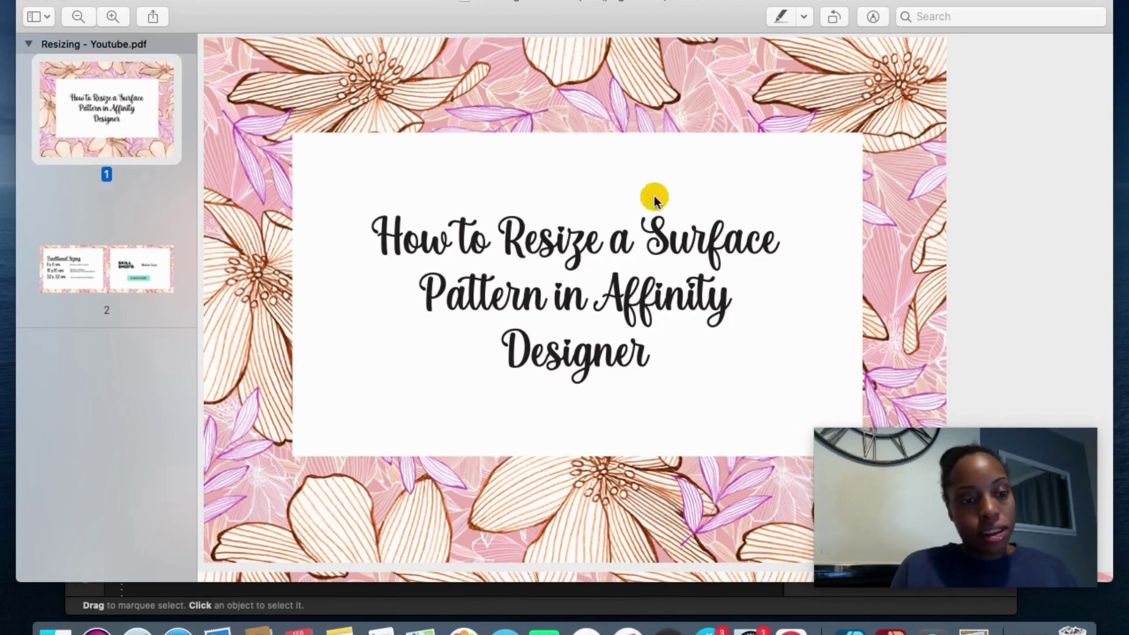
Show page 2's Traditional Sizing slide (8×8, 16×16, 32×32 cm) fully, with no text highlighted
left_click(83, 279)
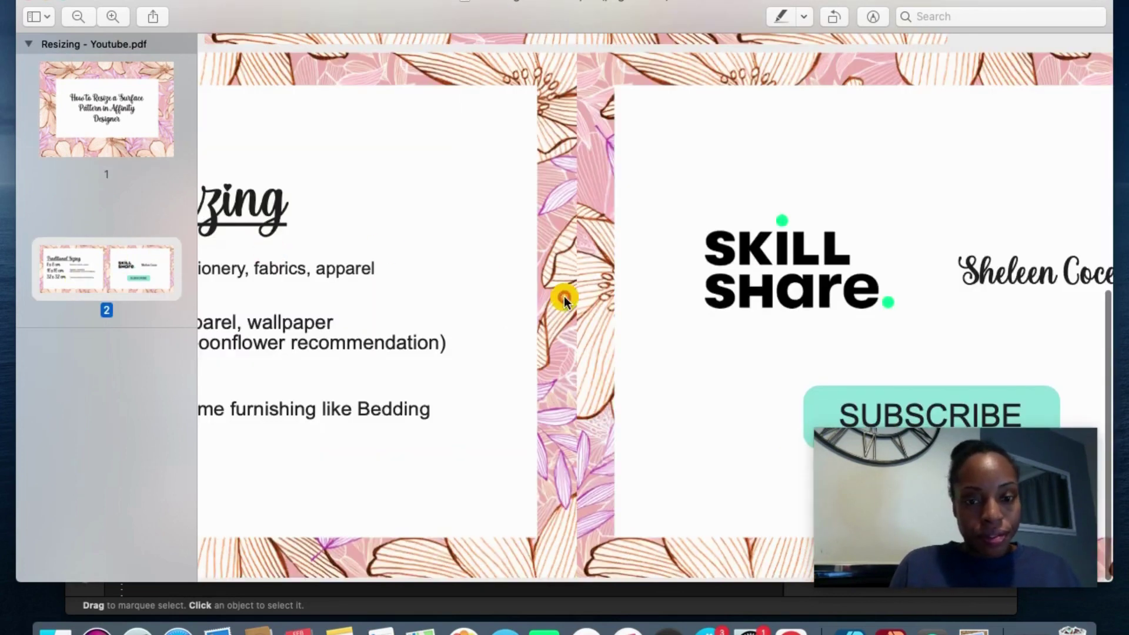
left_click_drag(570, 285, 638, 220)
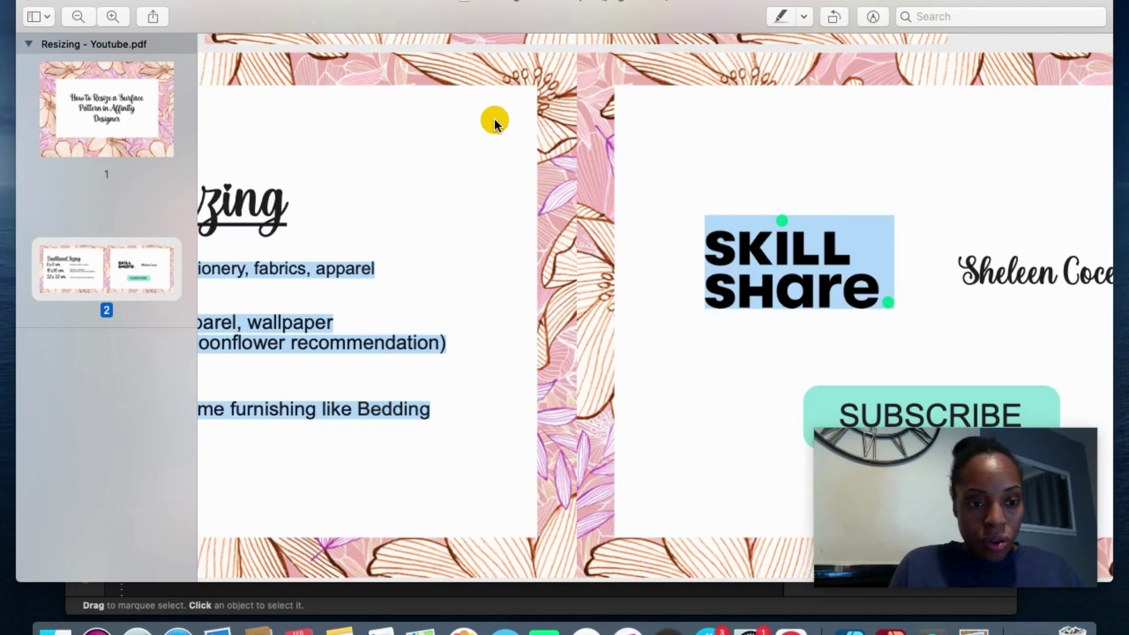
scroll(495, 118, "left", 6)
scroll(495, 119, "left", 2)
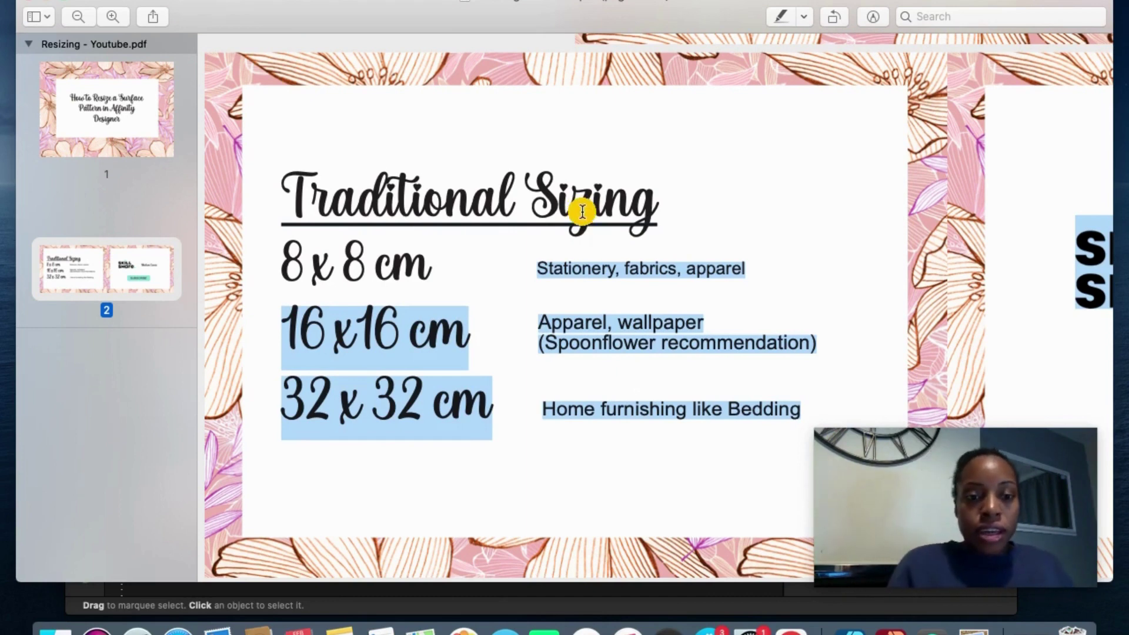
left_click(442, 271)
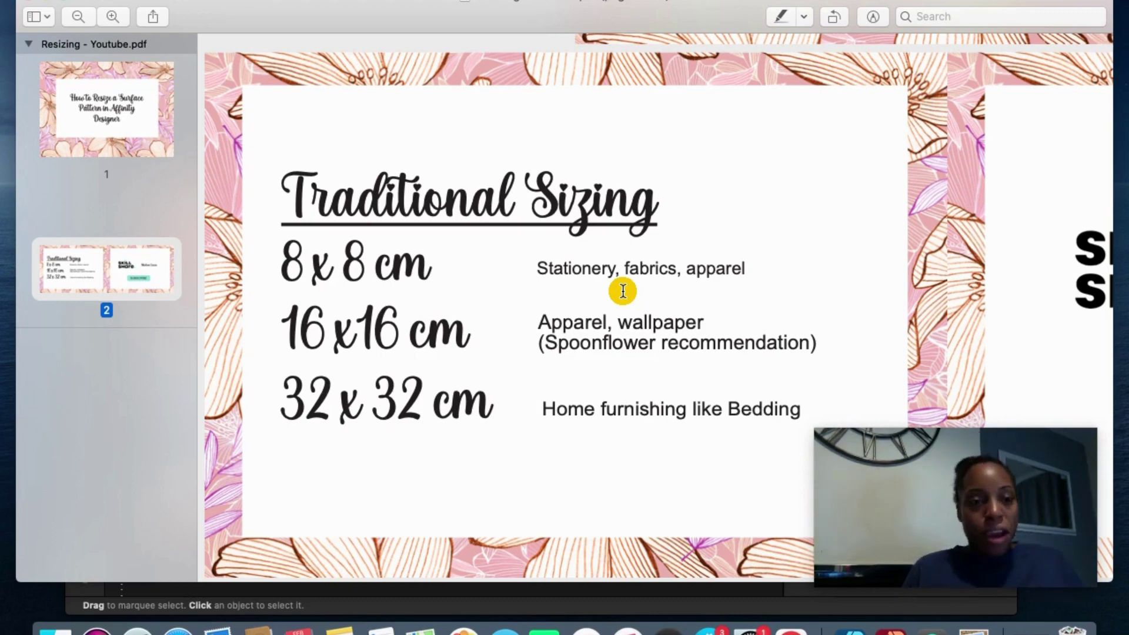
Minimise Preview, widen the Affinity window to the screen's left edge and bring it into focus
left_click(47, 5)
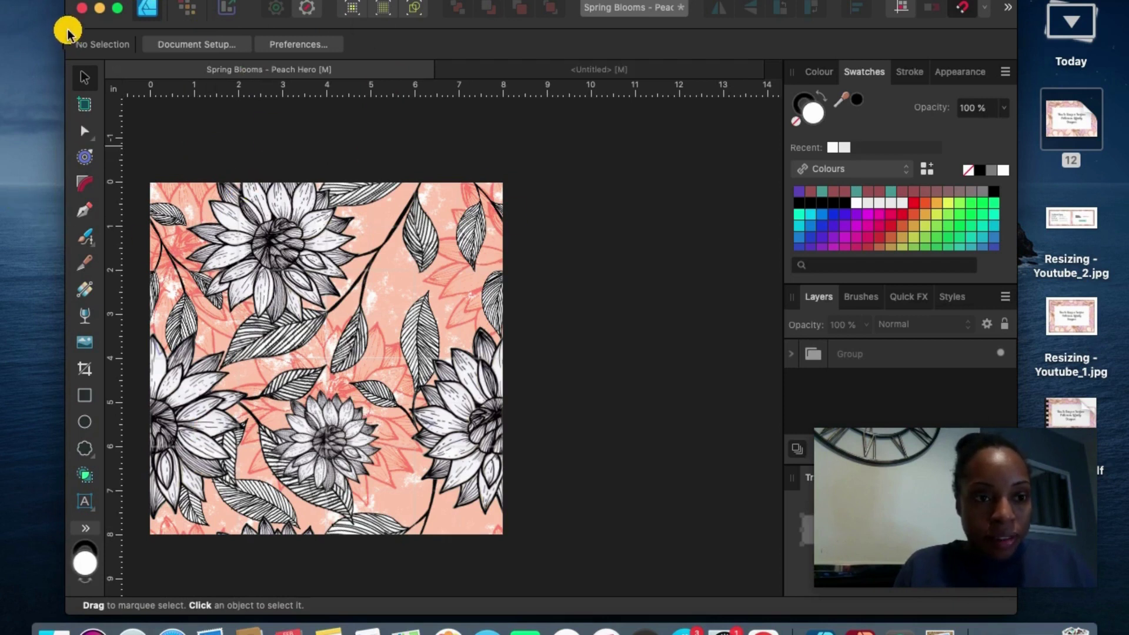
left_click_drag(66, 25, 5, 26)
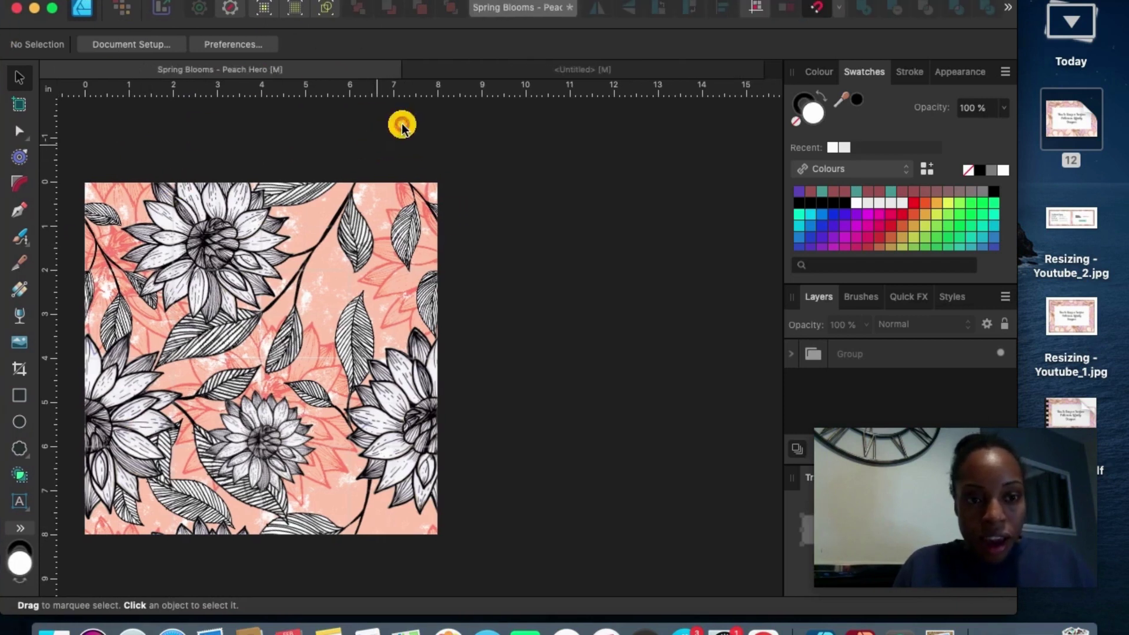
left_click(1021, 147)
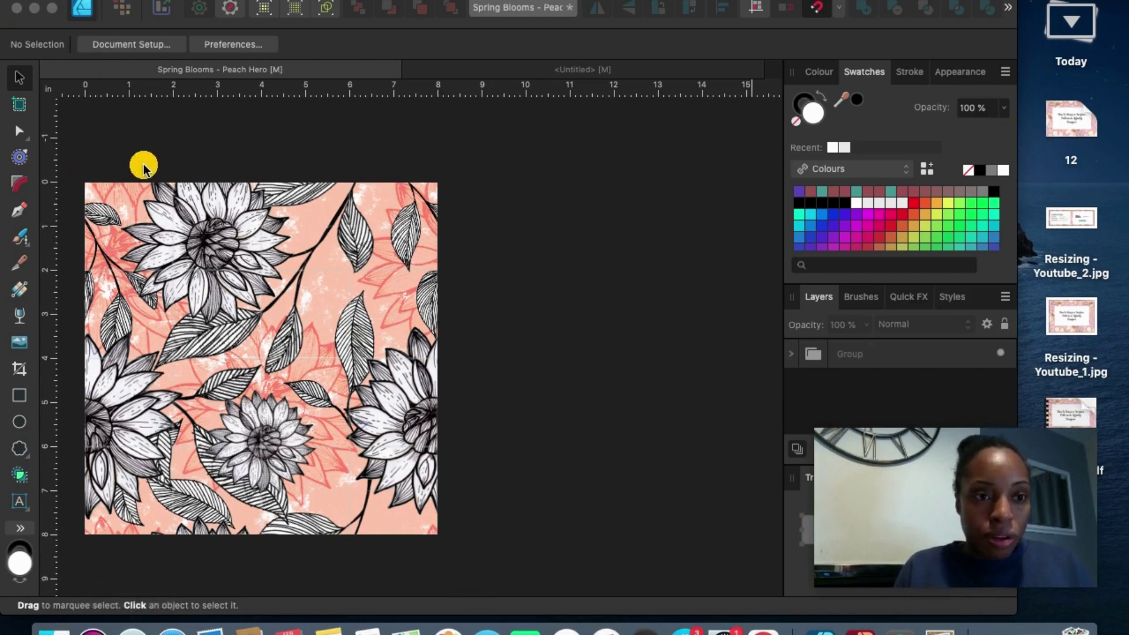
left_click(122, 111)
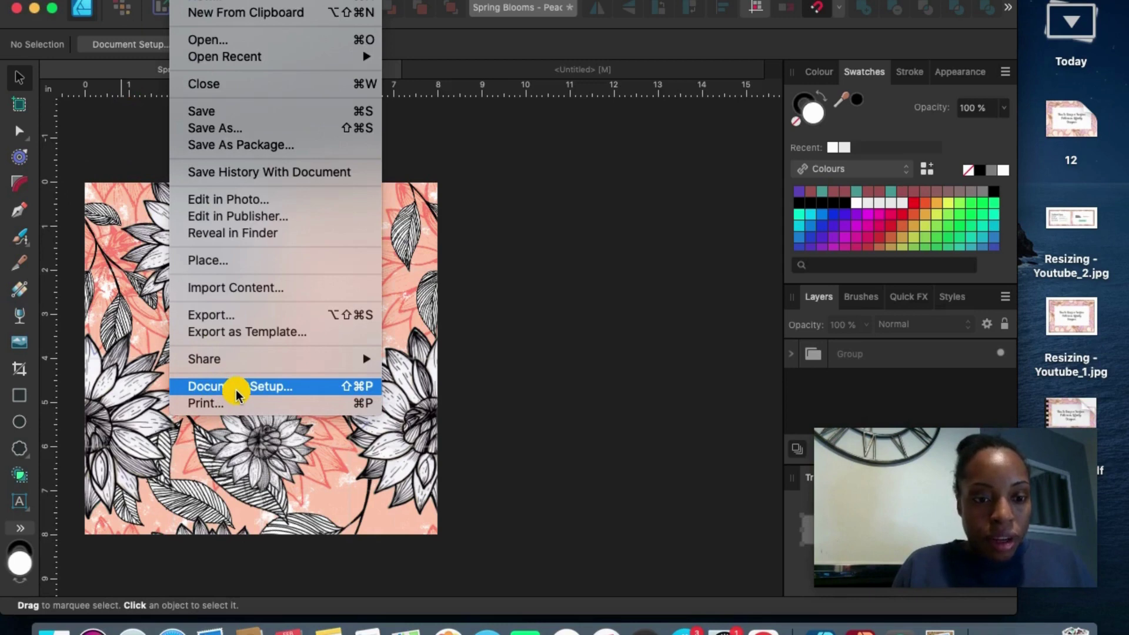
Switch the Spring Blooms document units to Centimetres, giving a 20.32 cm square page
left_click(235, 393)
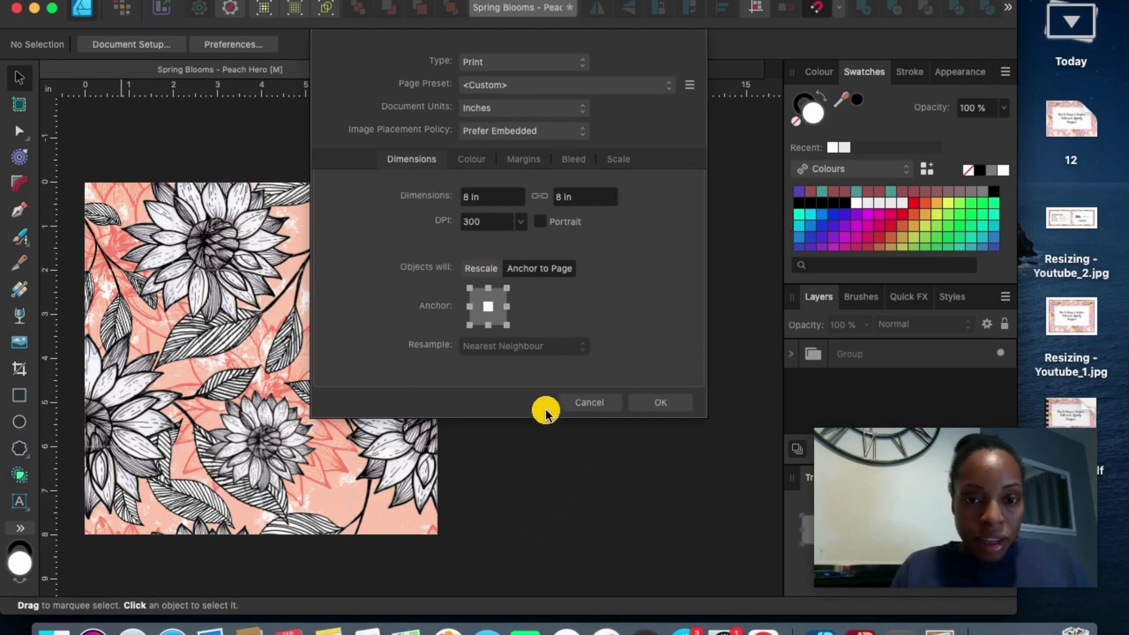
left_click(580, 116)
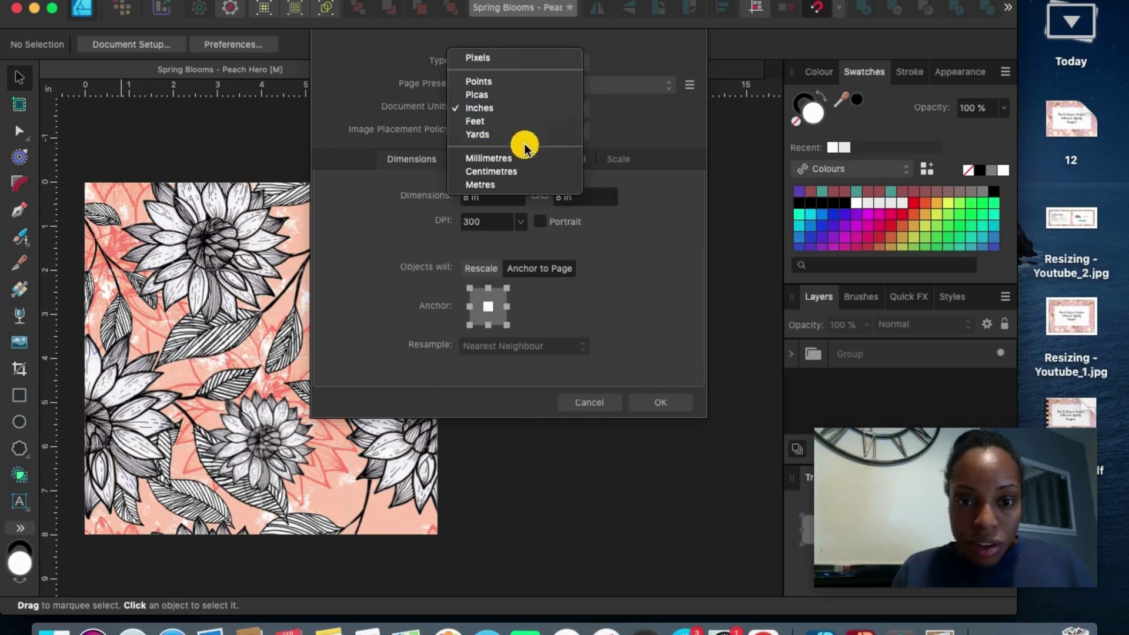
left_click(516, 171)
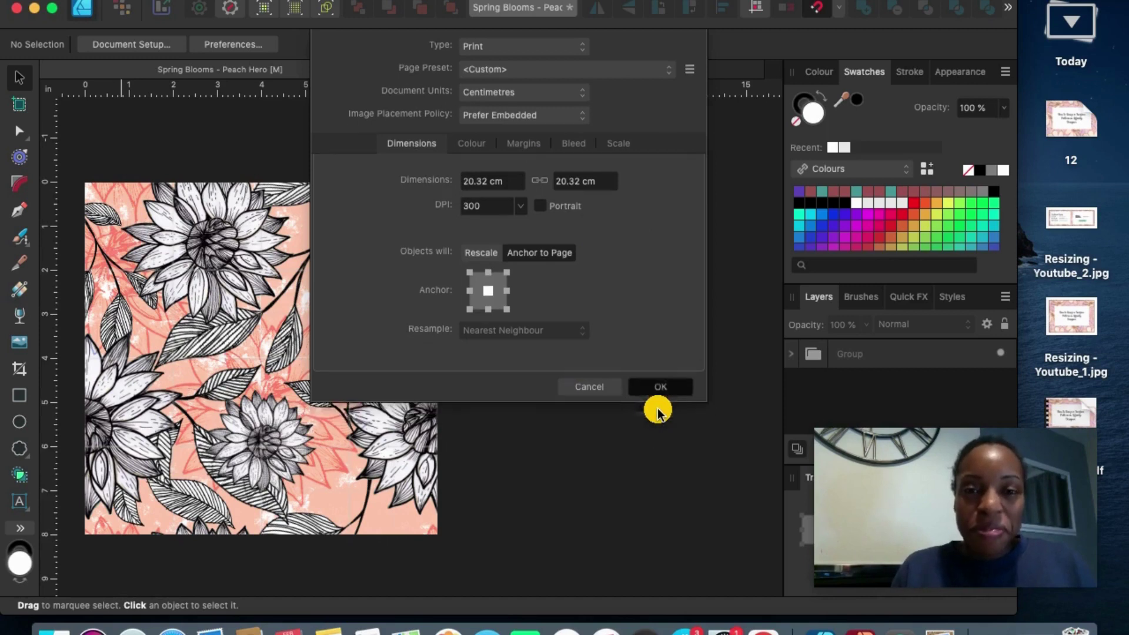
left_click(658, 406)
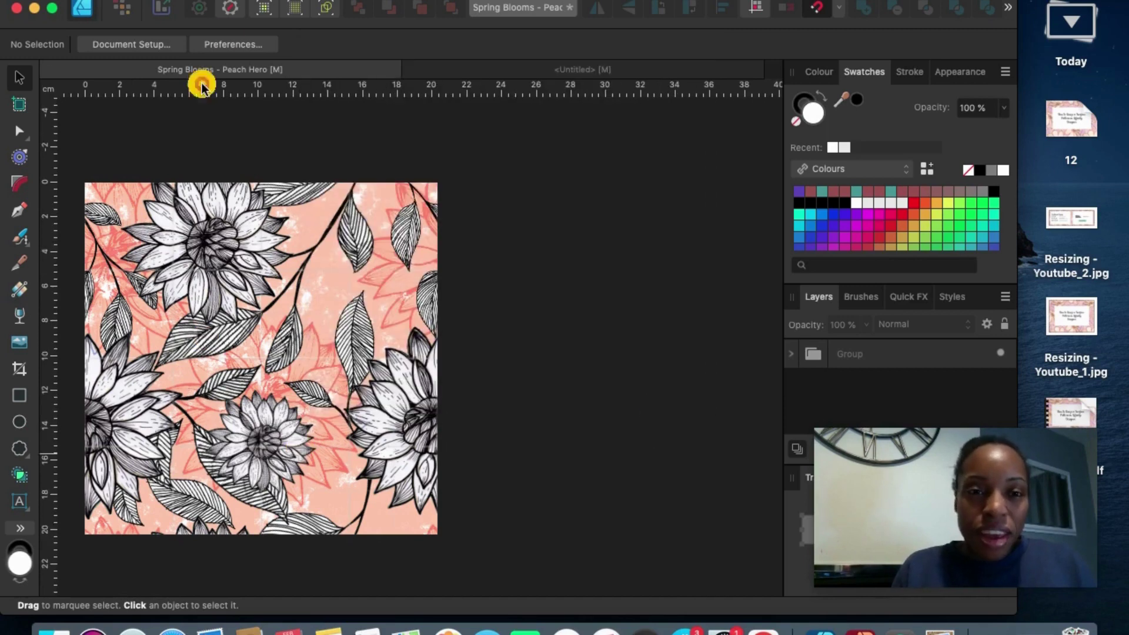
Create a new 32 × 32 cm document at 300 DPI
left_click(464, 71)
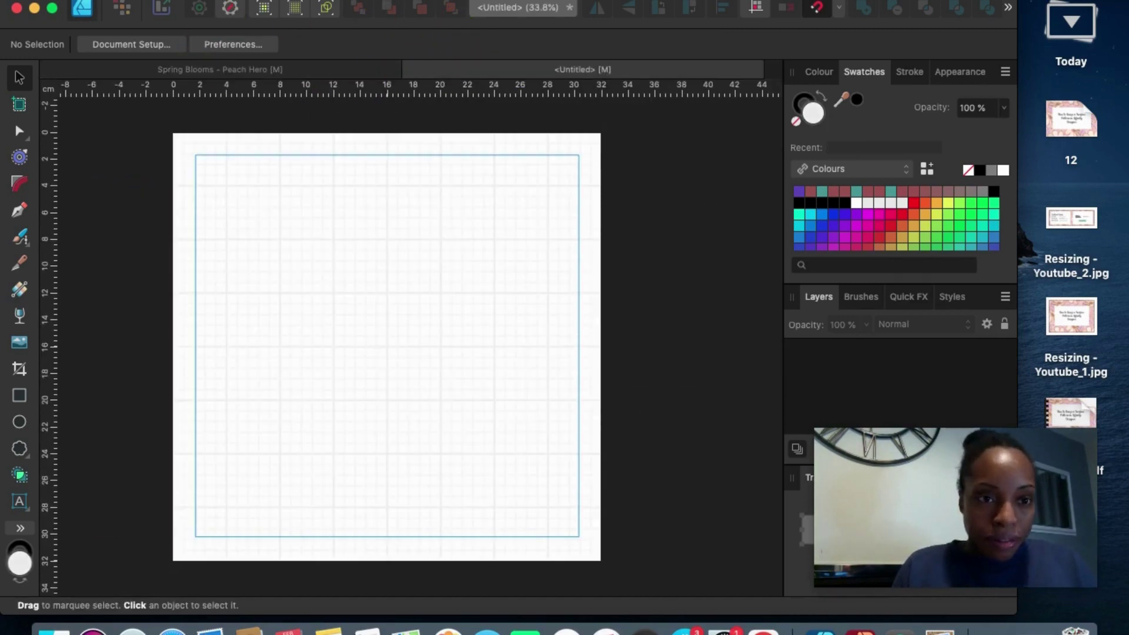
left_click(180, 1)
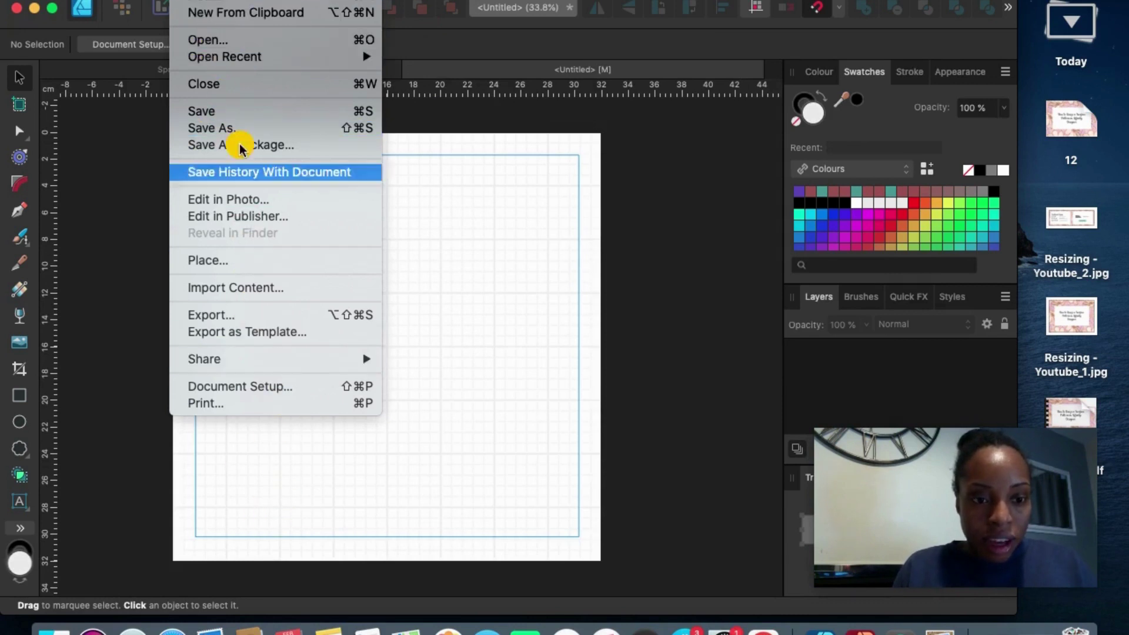
left_click(255, 405)
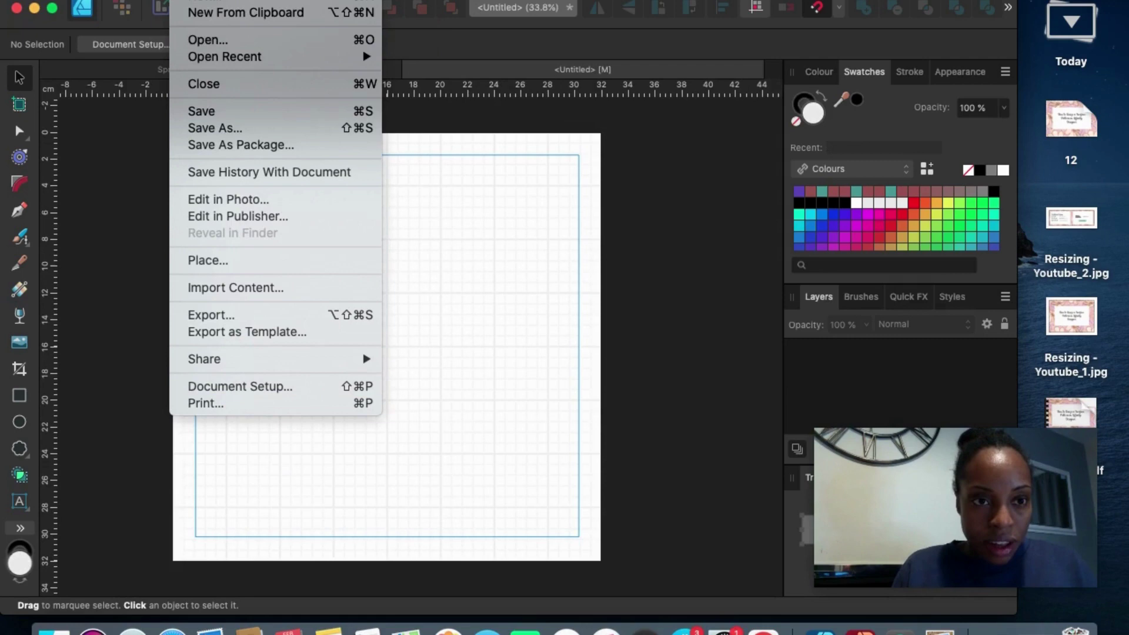
key("super+n")
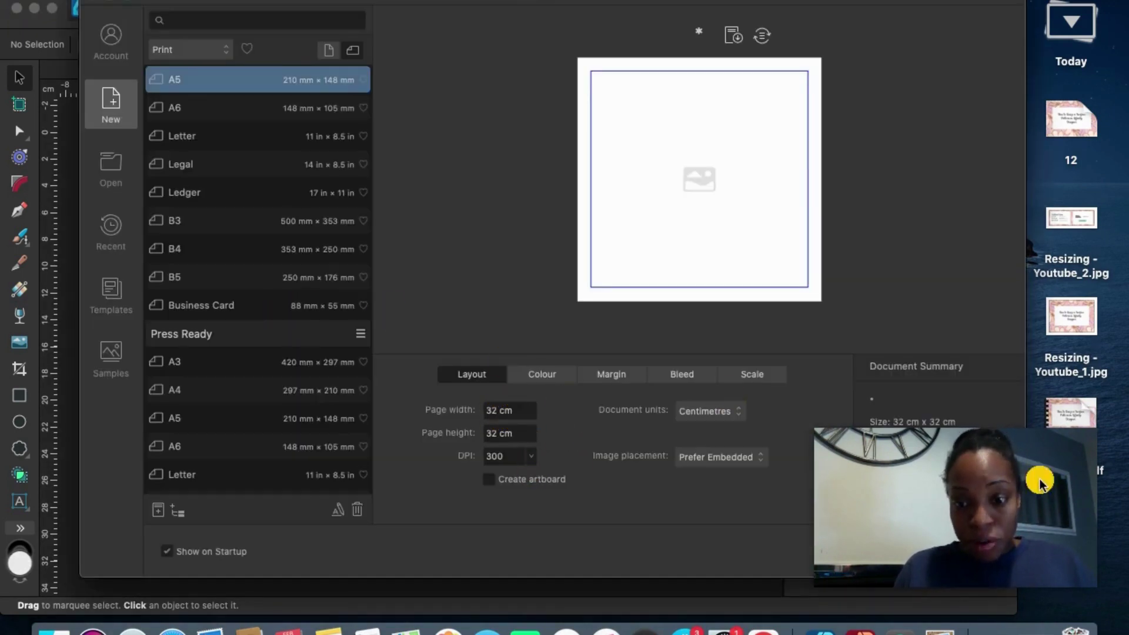
left_click_drag(888, 3, 693, 2)
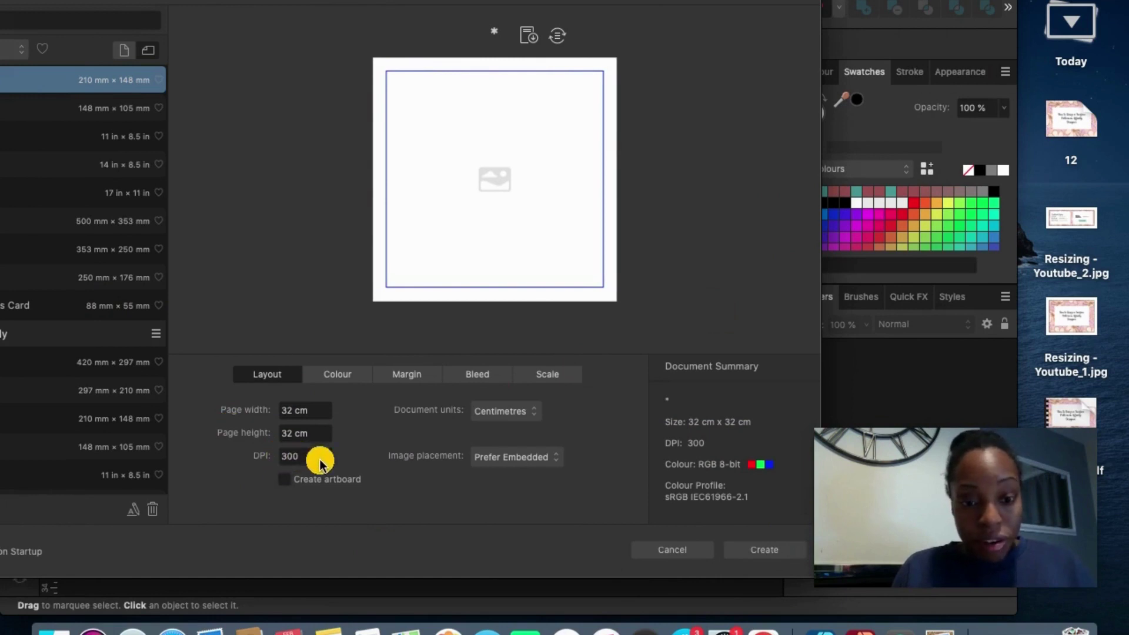
key("Return")
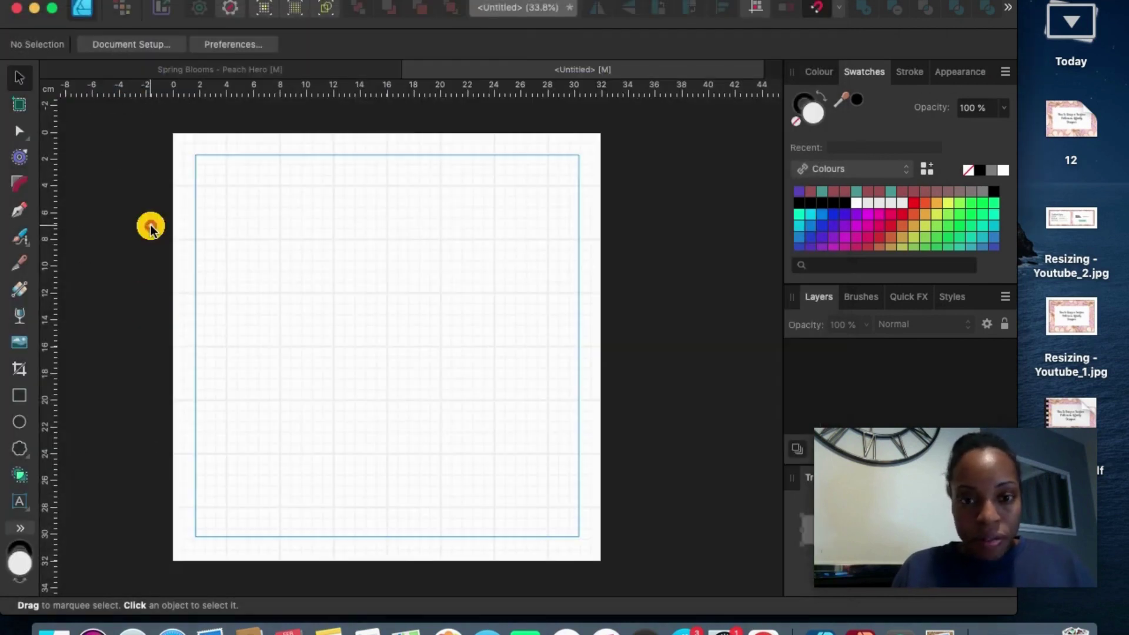
Return to the Spring Blooms tile, collapse its Group layer and select the whole floral group
left_click(280, 68)
scroll(149, 153, "left", 3)
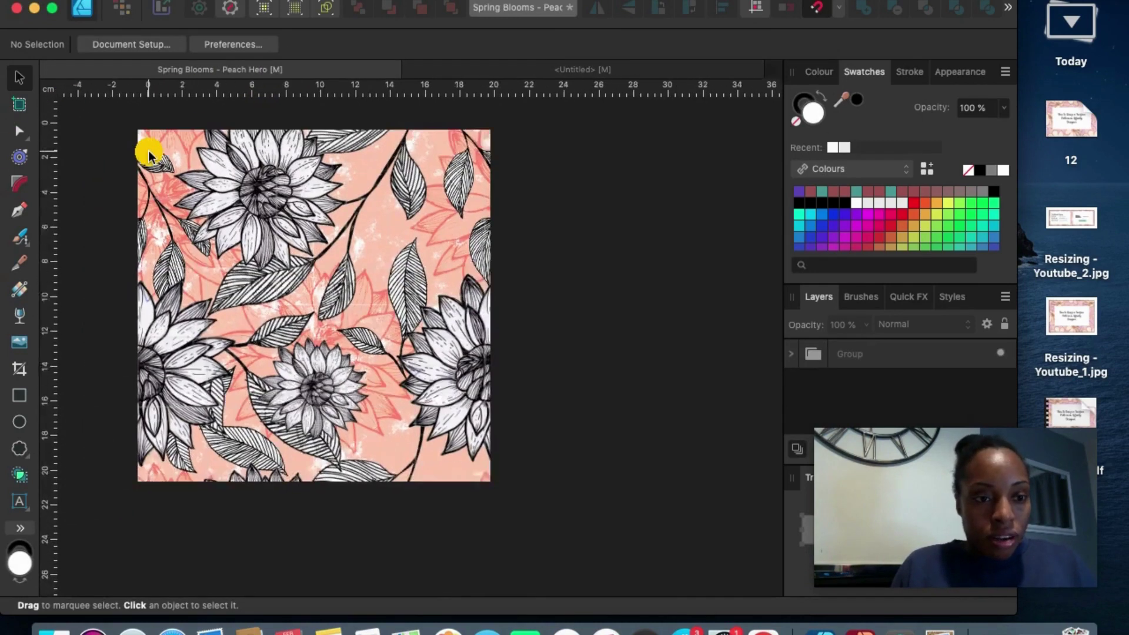
scroll(149, 153, "right", 3)
scroll(149, 153, "up", 3)
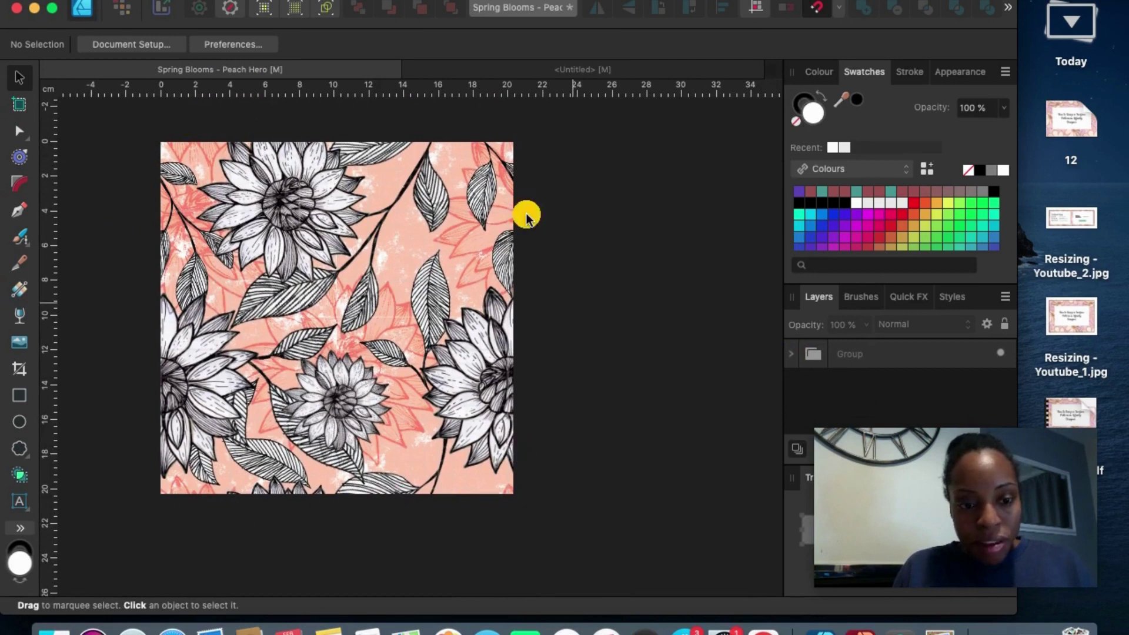
left_click(791, 355)
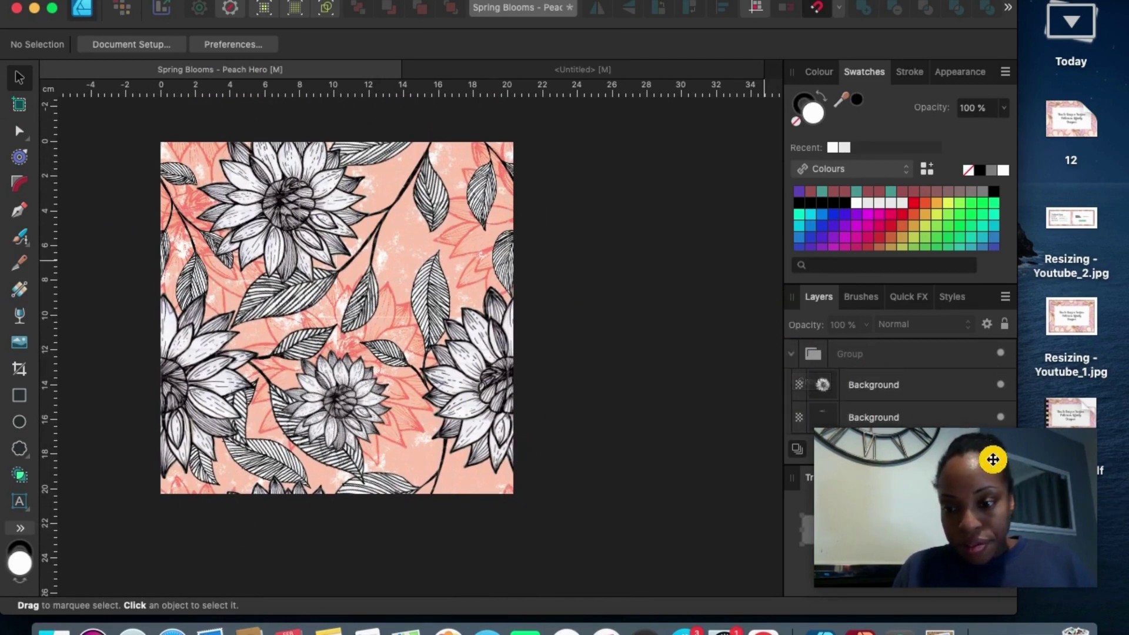
left_click_drag(992, 459, 1008, 489)
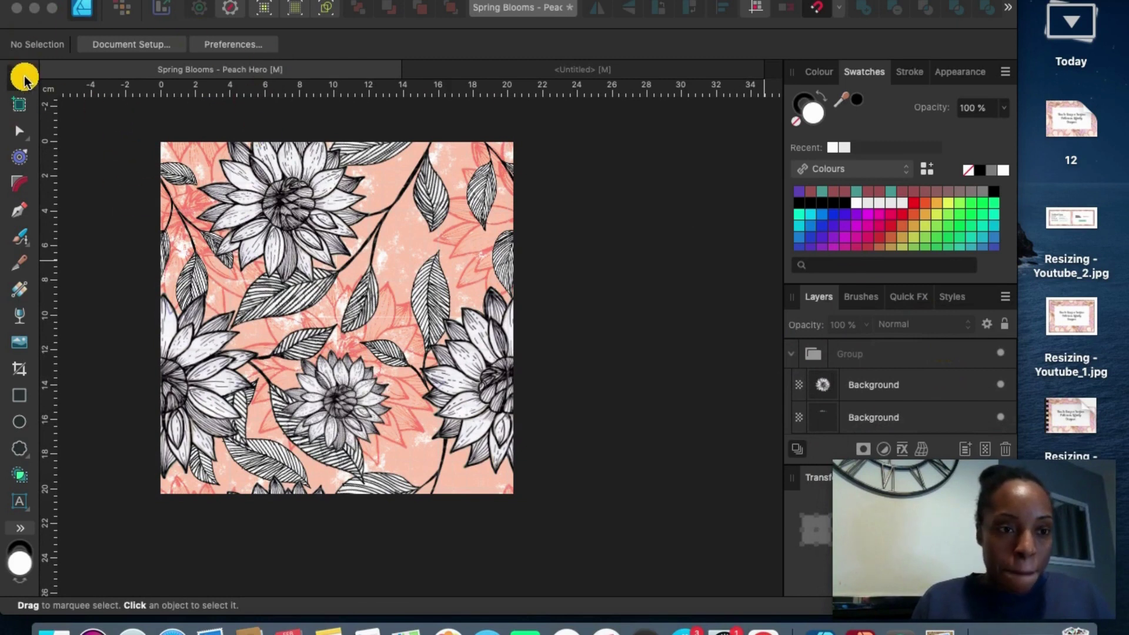
left_click(792, 354)
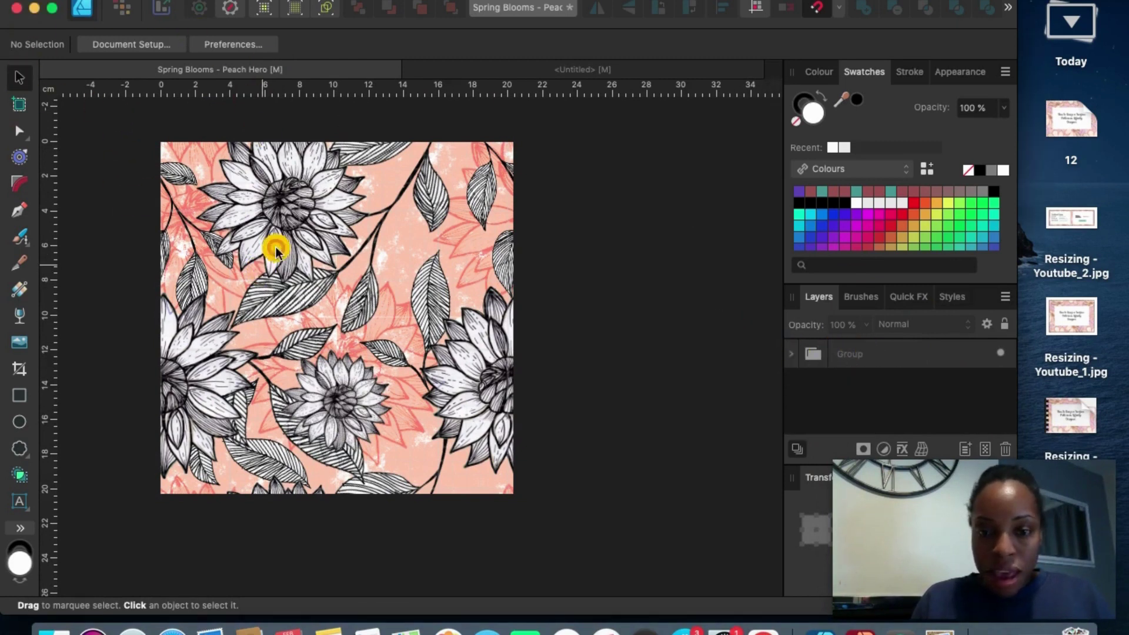
left_click(323, 223)
scroll(356, 235, "down", 5)
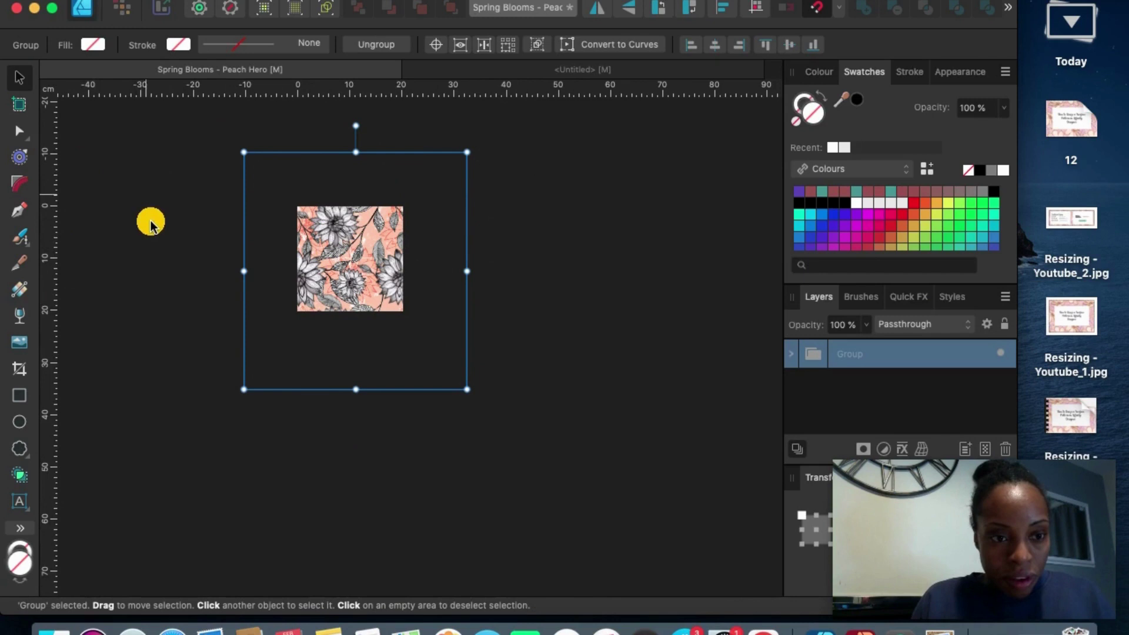
Crop the floral group to the square peach tile by pulling all four crop edges onto it
left_click(20, 369)
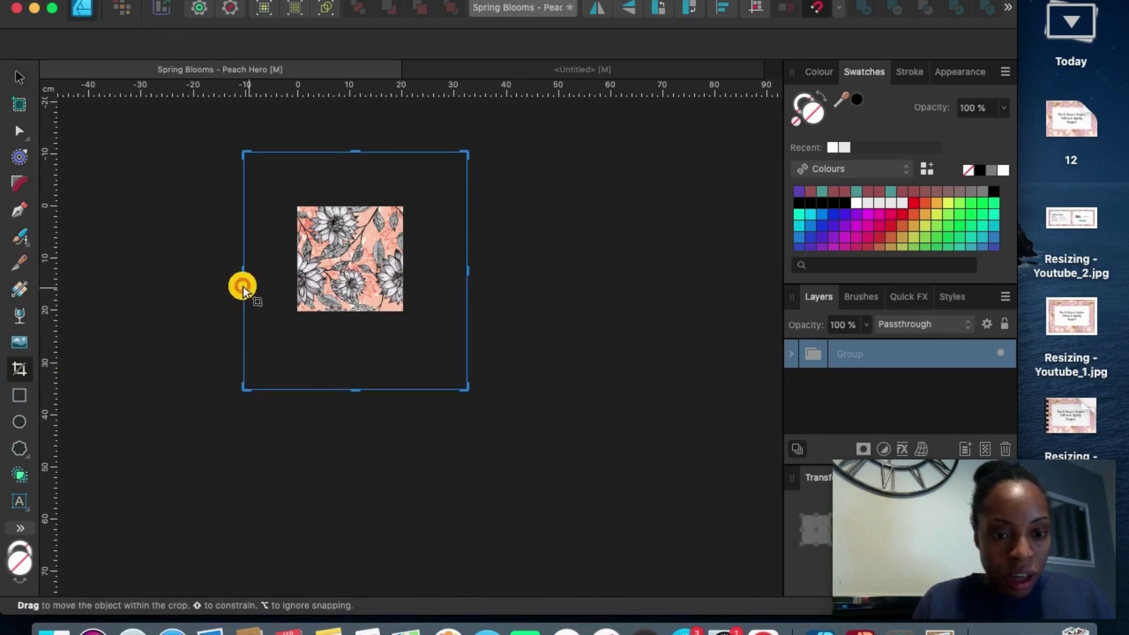
left_click_drag(244, 270, 290, 273)
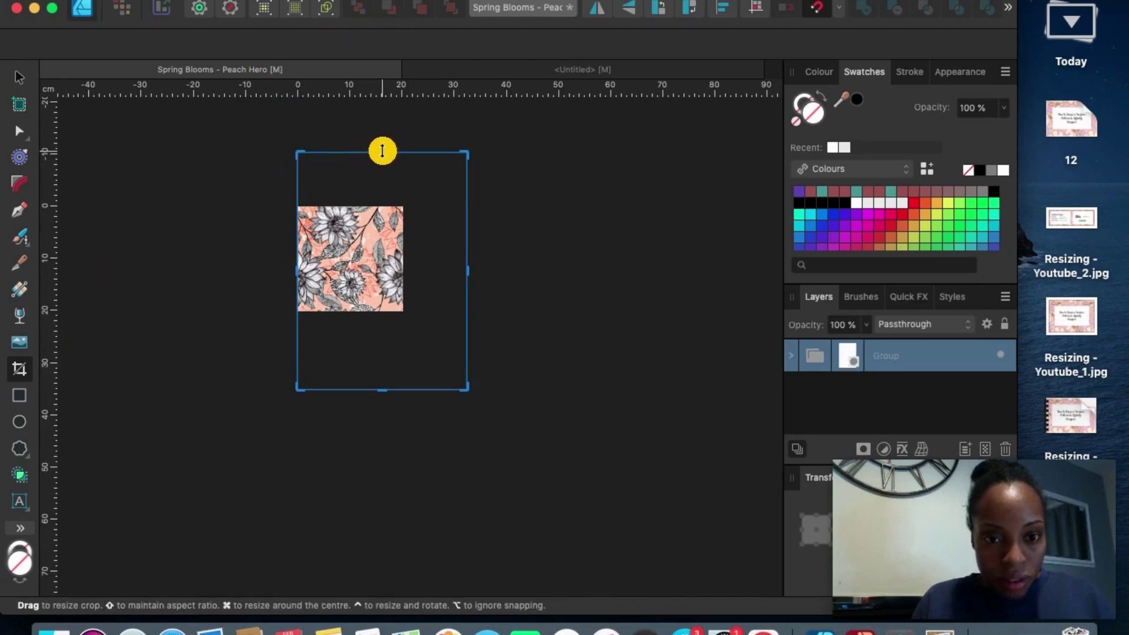
left_click_drag(383, 151, 380, 206)
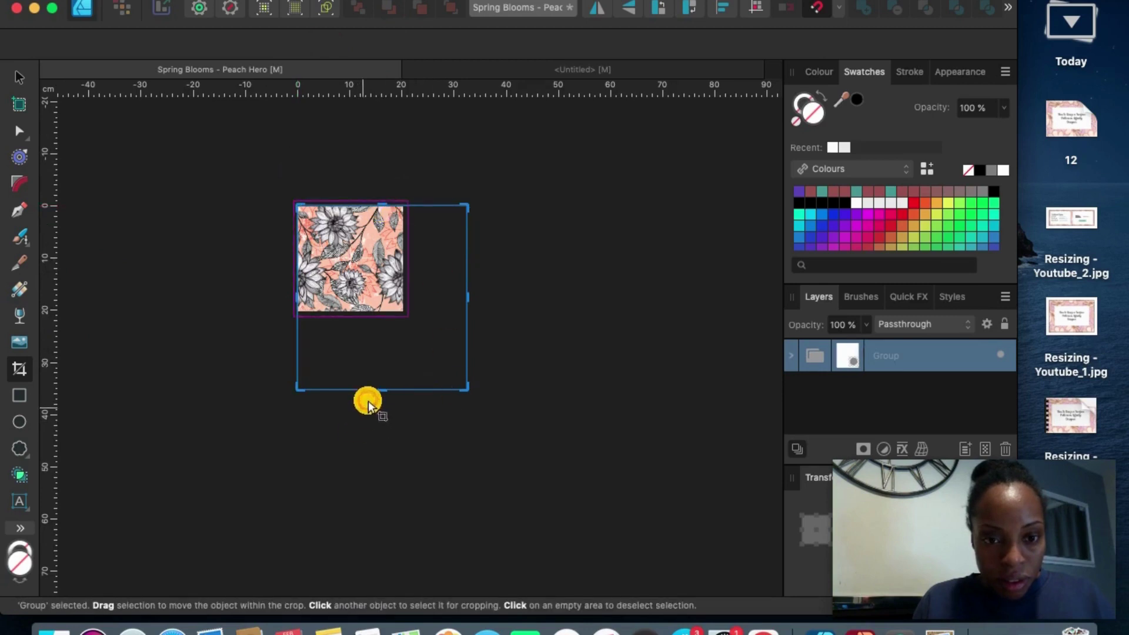
left_click_drag(382, 388, 381, 311)
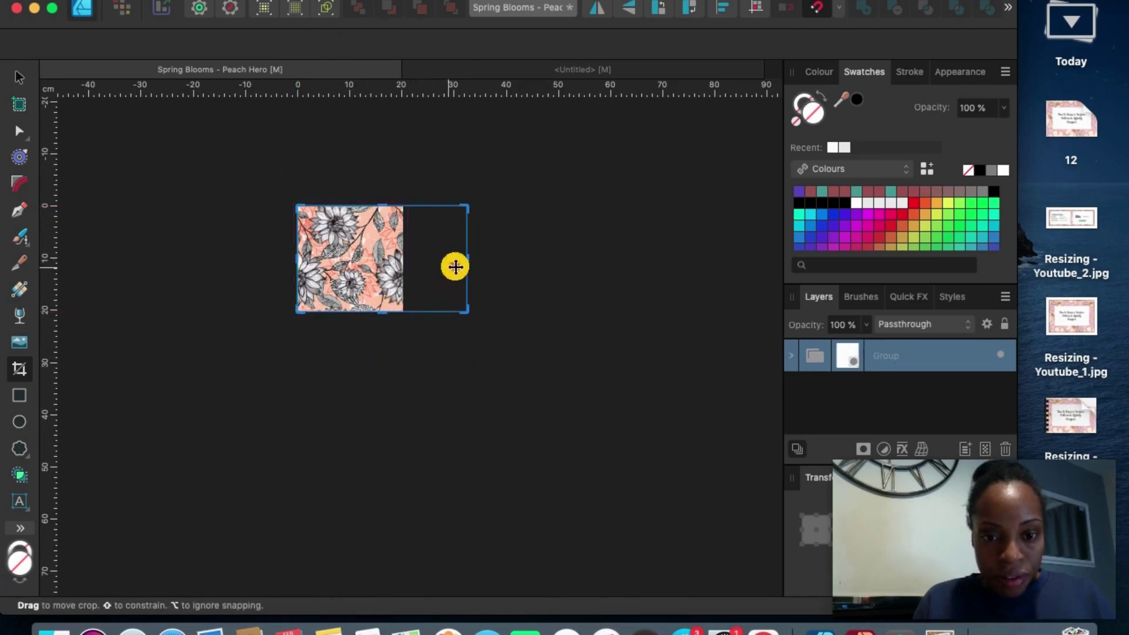
left_click_drag(467, 259, 404, 259)
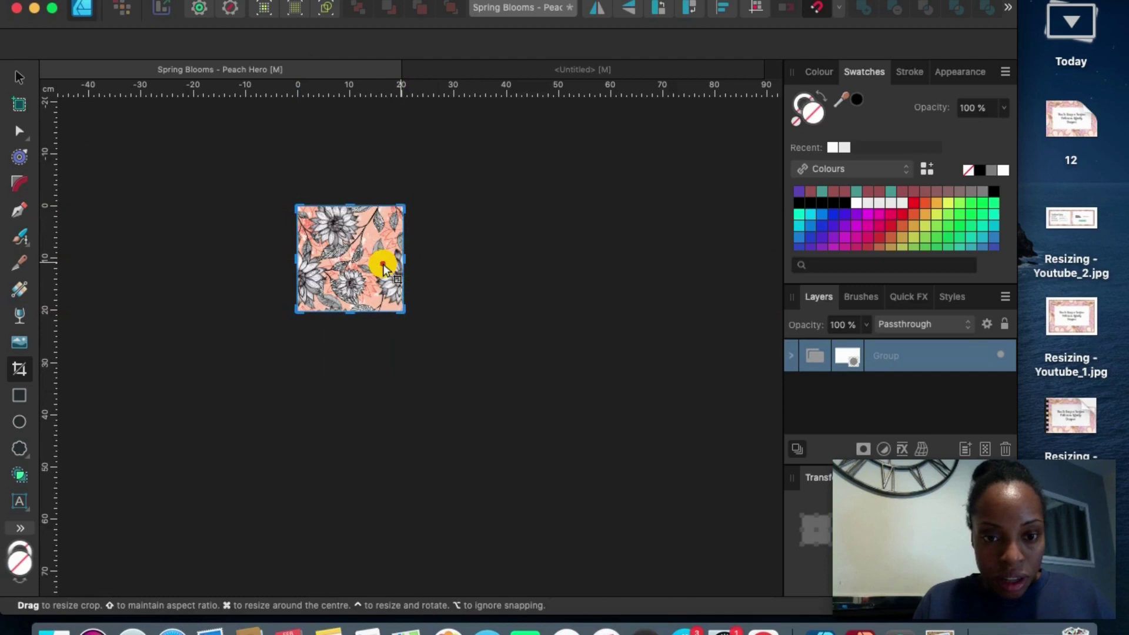
left_click(383, 268)
left_click(18, 77)
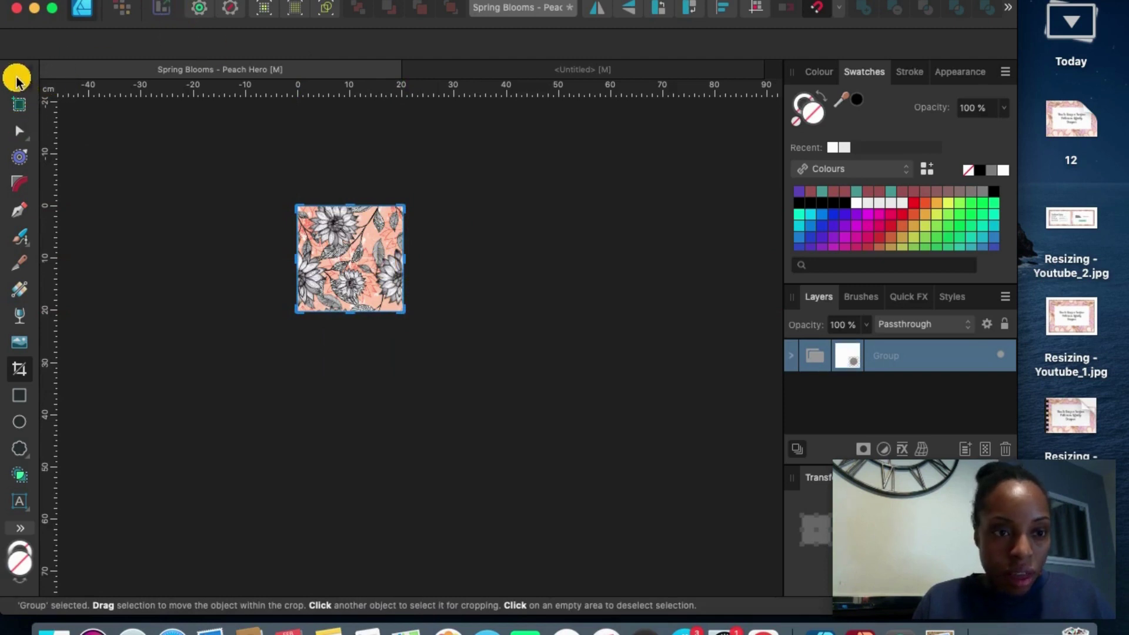
Copy the cropped tile, paste it into the Untitled document and scale it to 32 × 32 cm
left_click(224, 10)
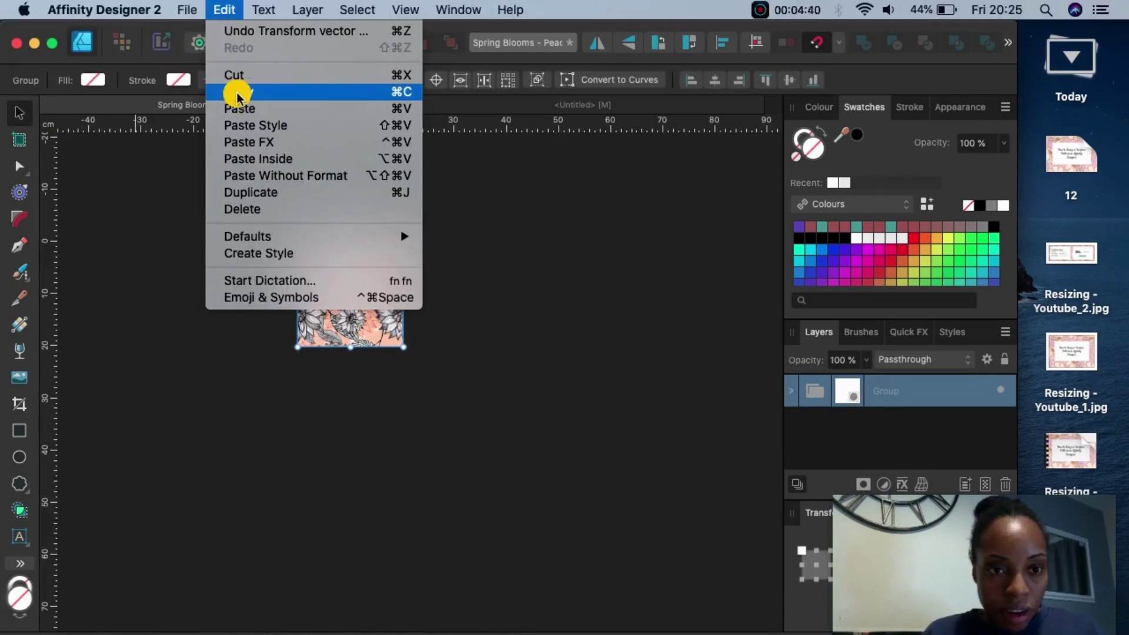
left_click(237, 94)
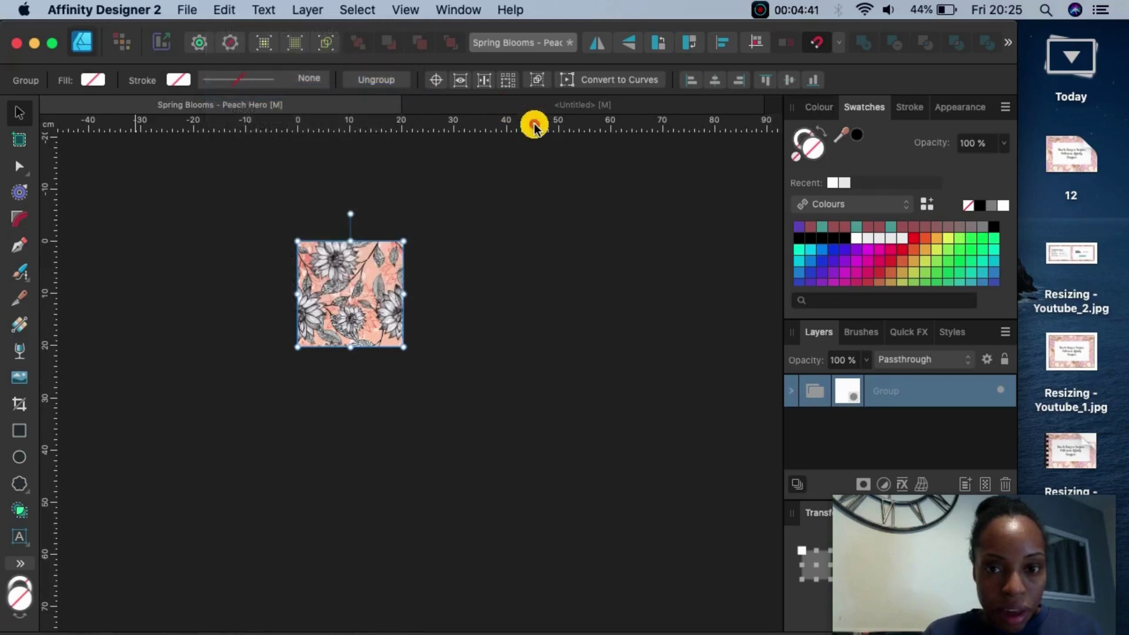
left_click(431, 102)
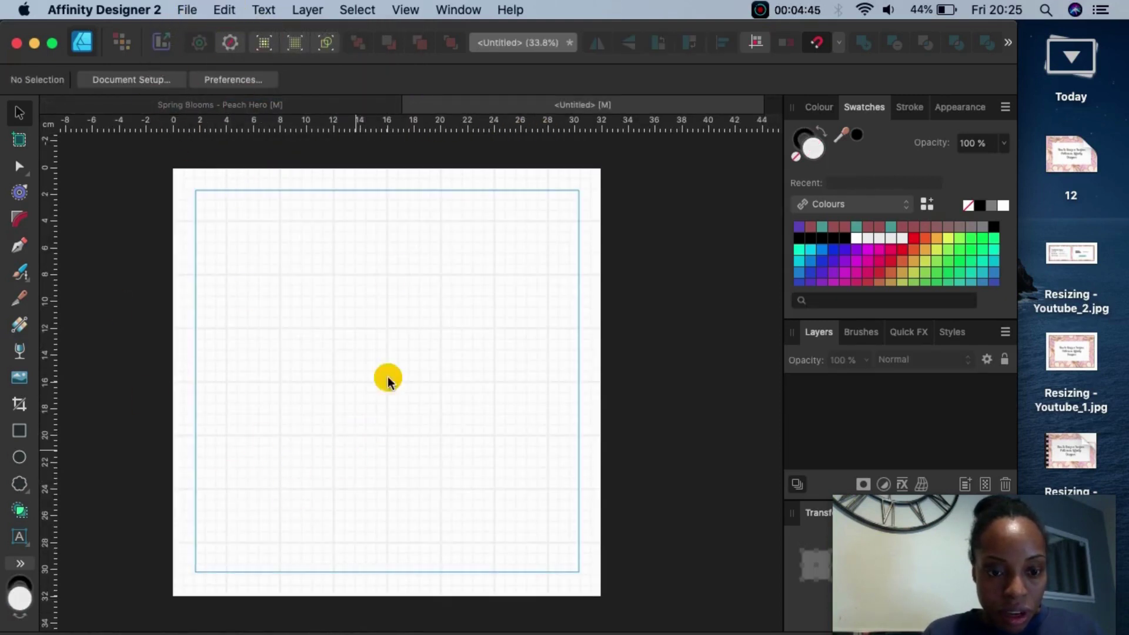
left_click(189, 10)
mouse_move(219, 8)
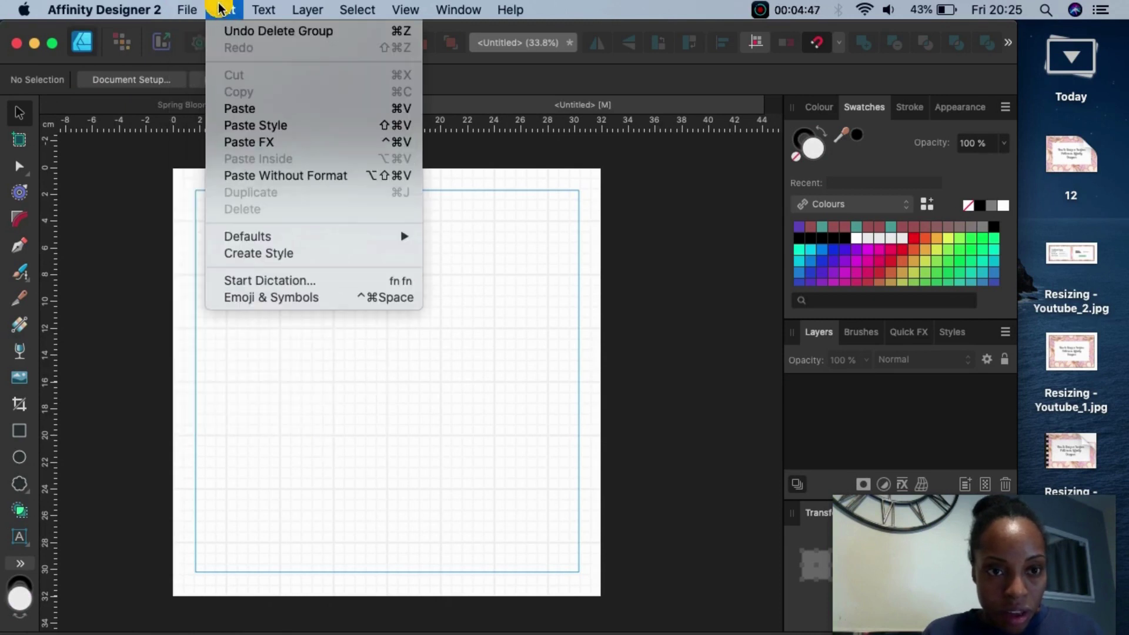
left_click(247, 108)
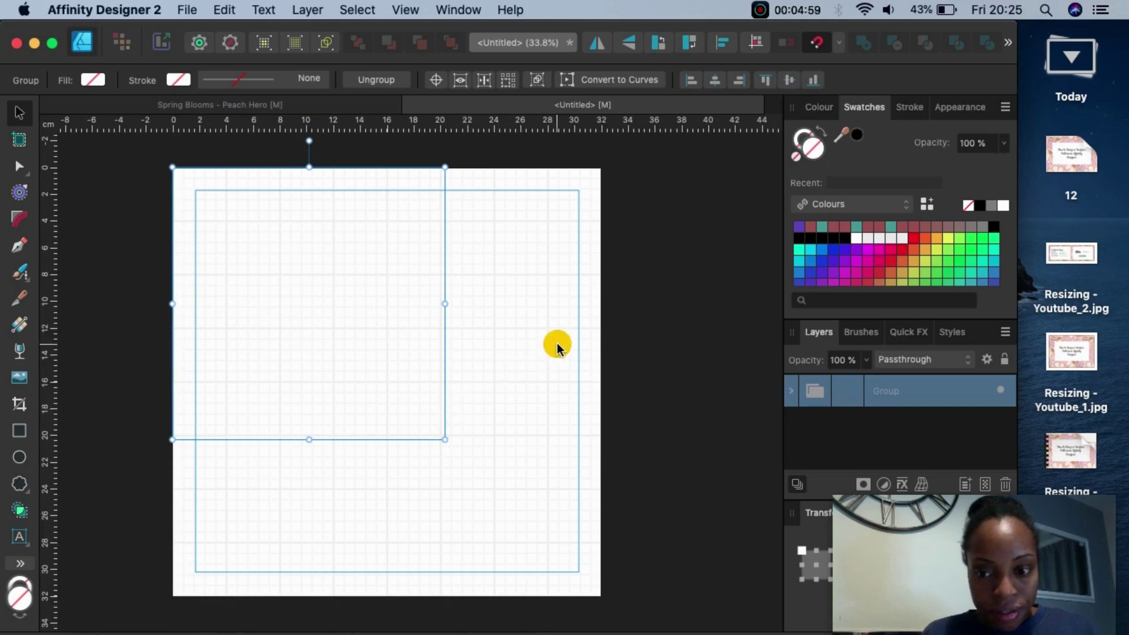
key("super+v")
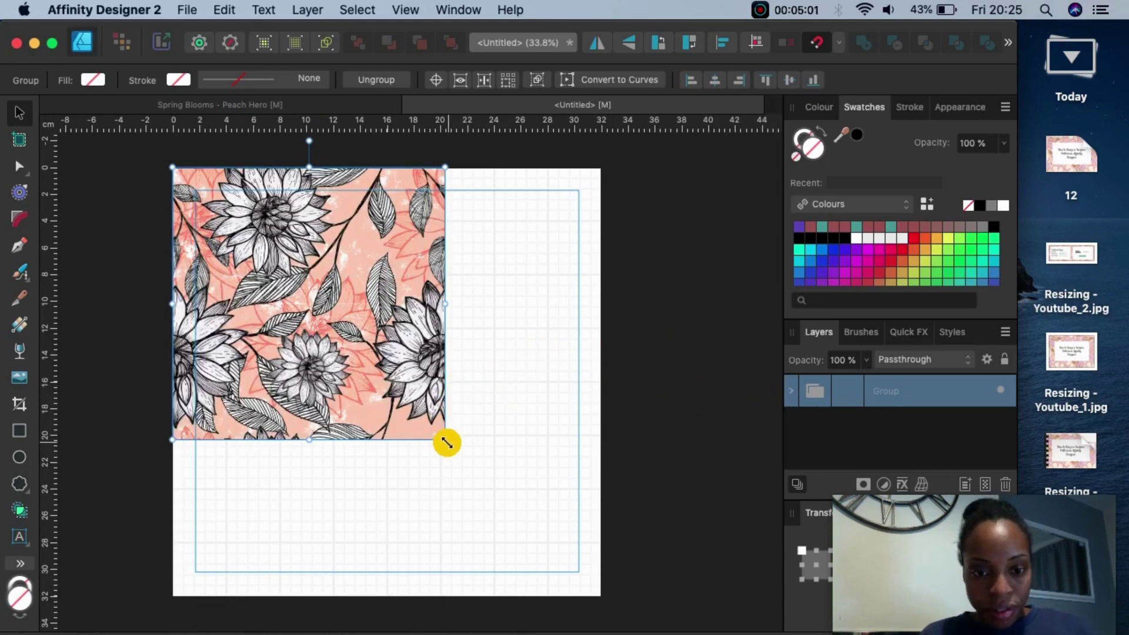
left_click_drag(444, 440, 607, 585)
left_click(629, 315)
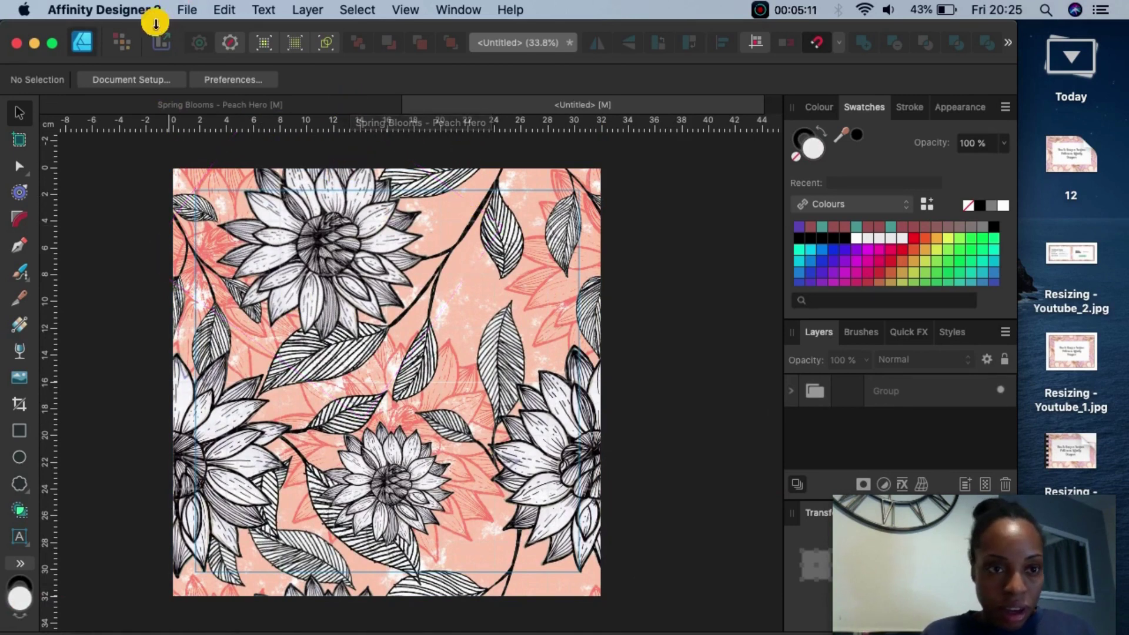
Create a new 64 × 64 cm document at 300 DPI in centimetres
left_click(181, 13)
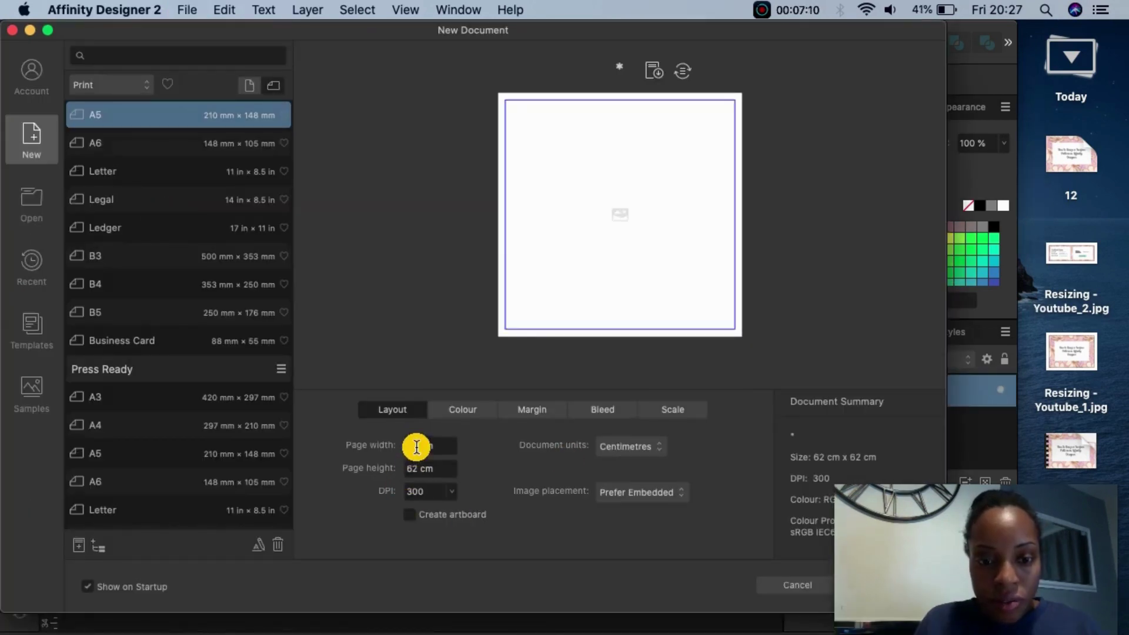
left_click(417, 446)
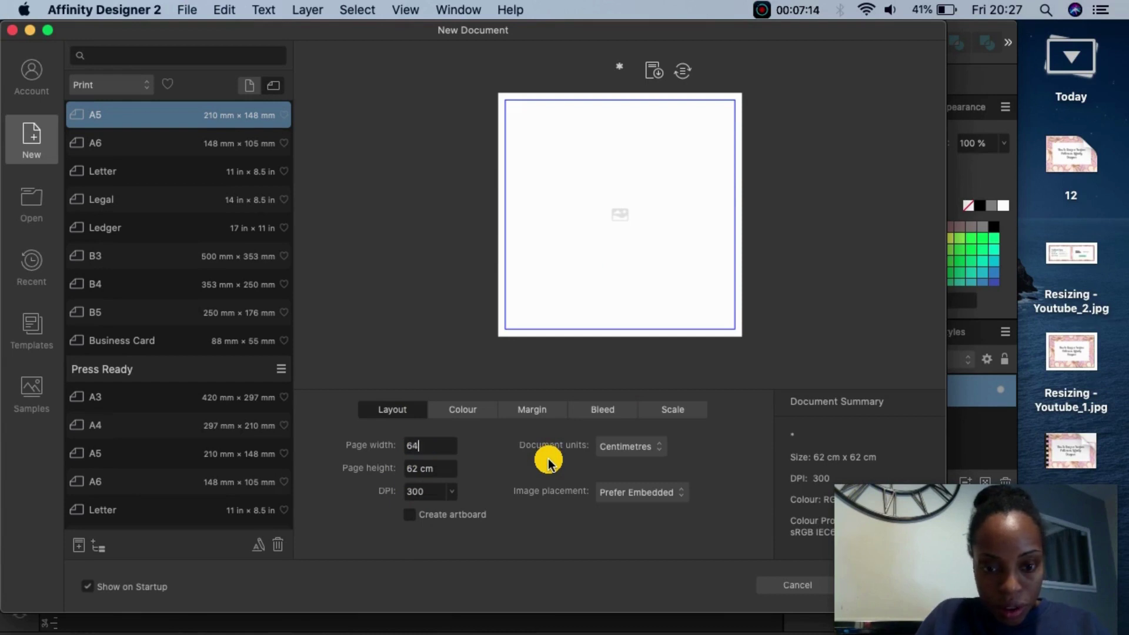
left_click(450, 468)
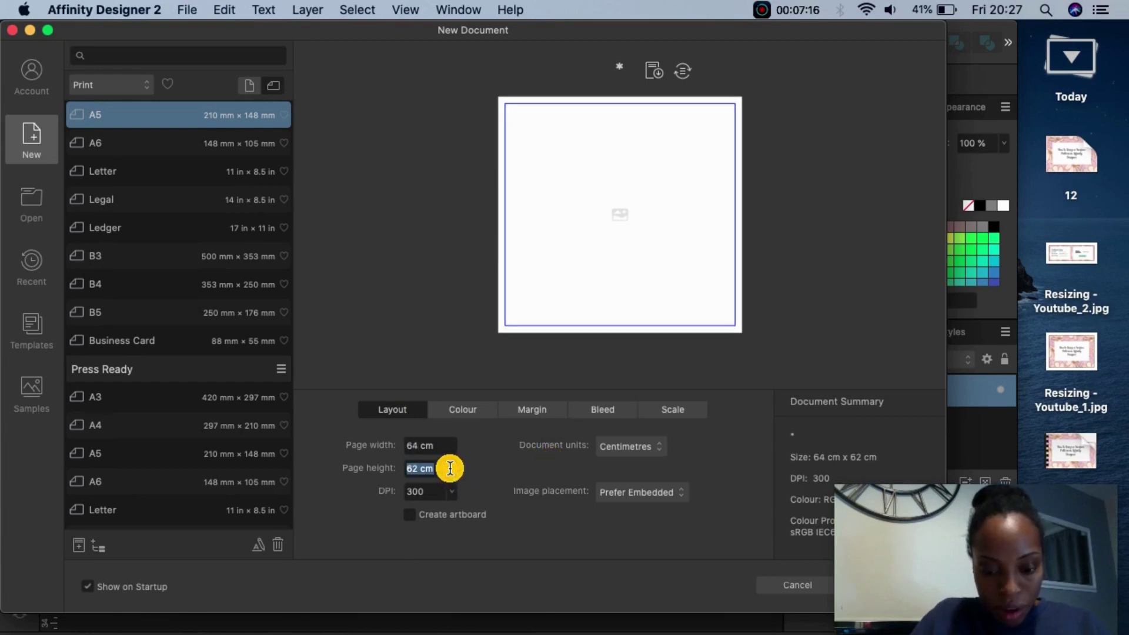
left_click(433, 492)
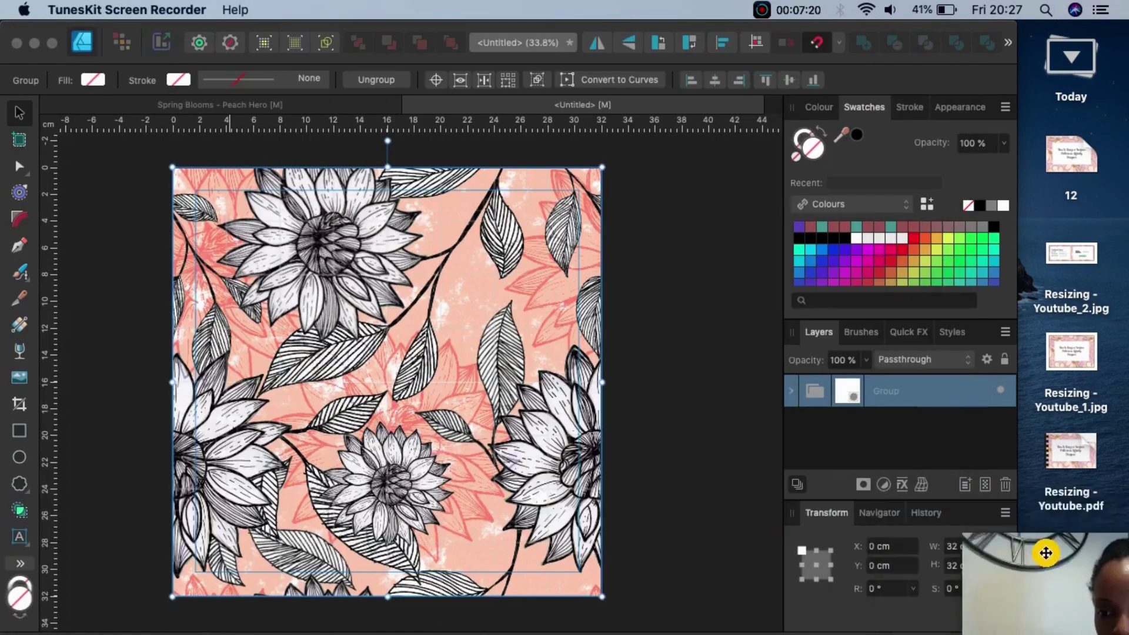
left_click_drag(1043, 552, 989, 478)
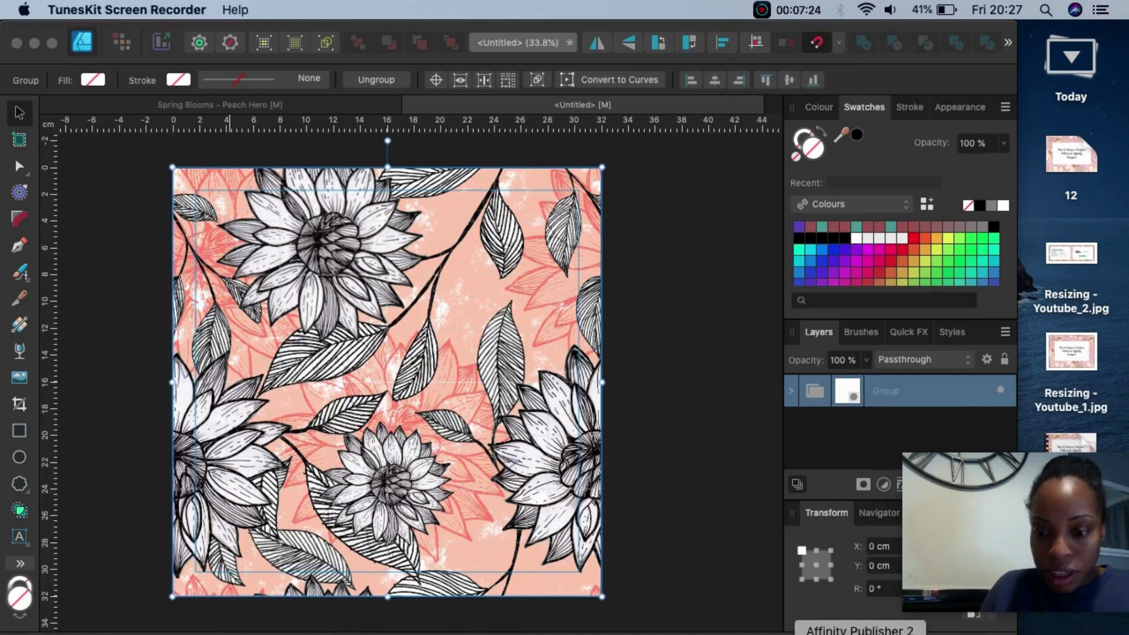
left_click(509, 104)
key("super+n")
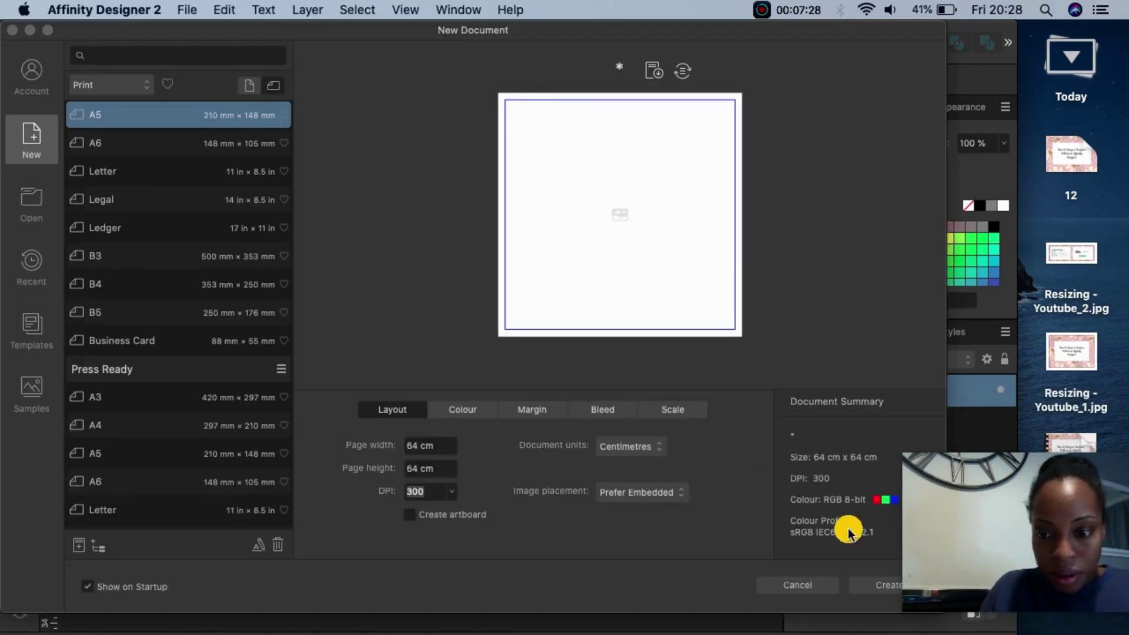
left_click(882, 587)
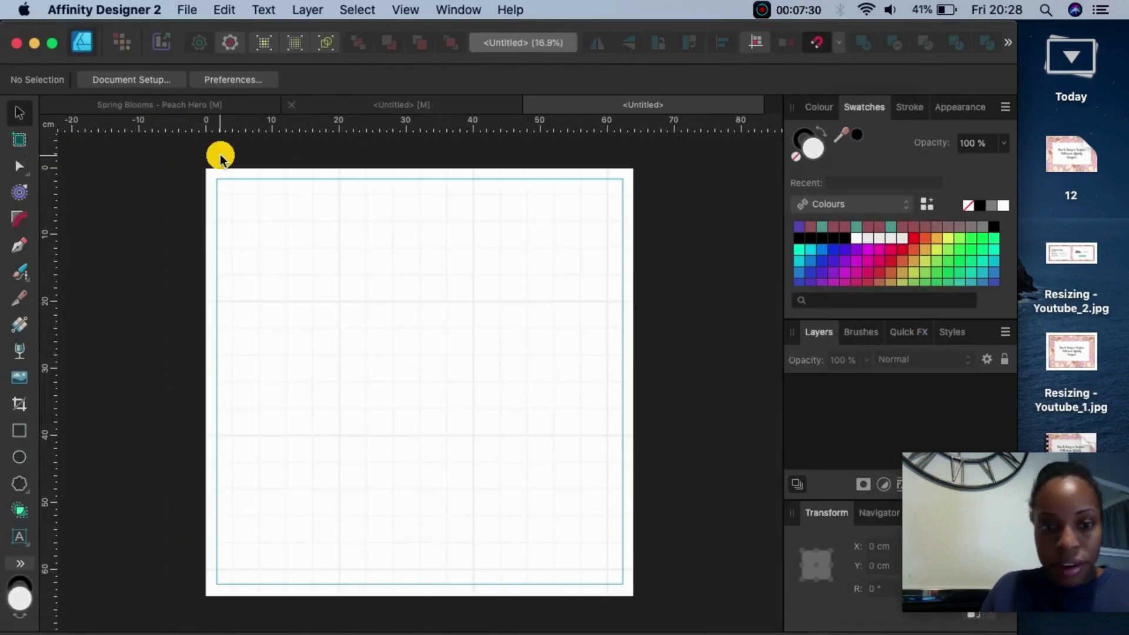
Copy the floral tile from the 32 cm document
left_click(426, 107)
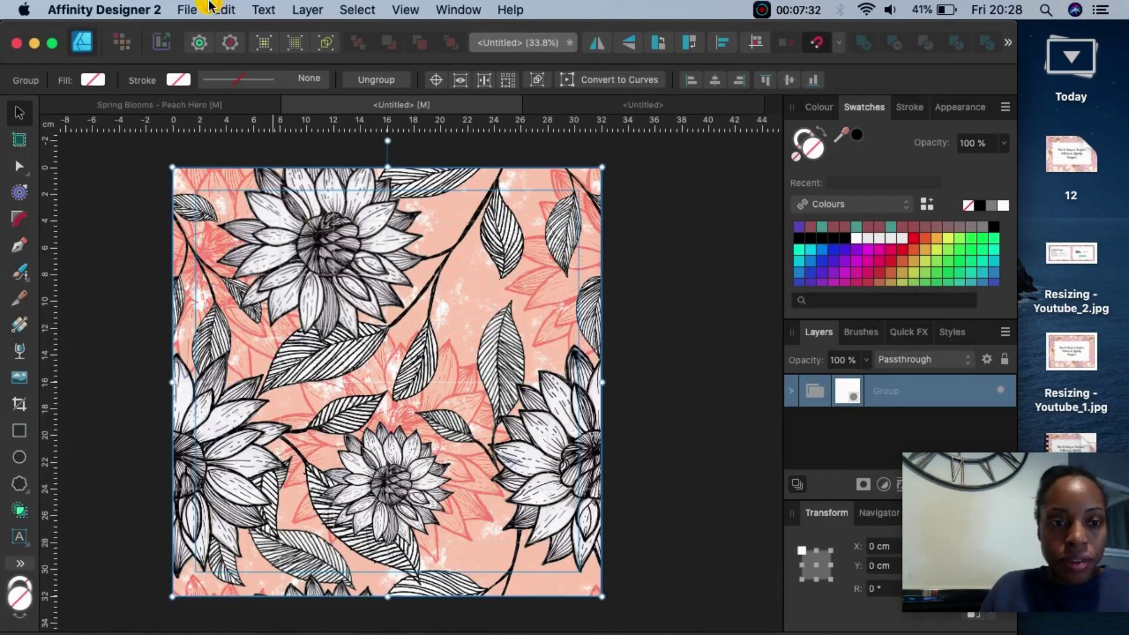
left_click(227, 11)
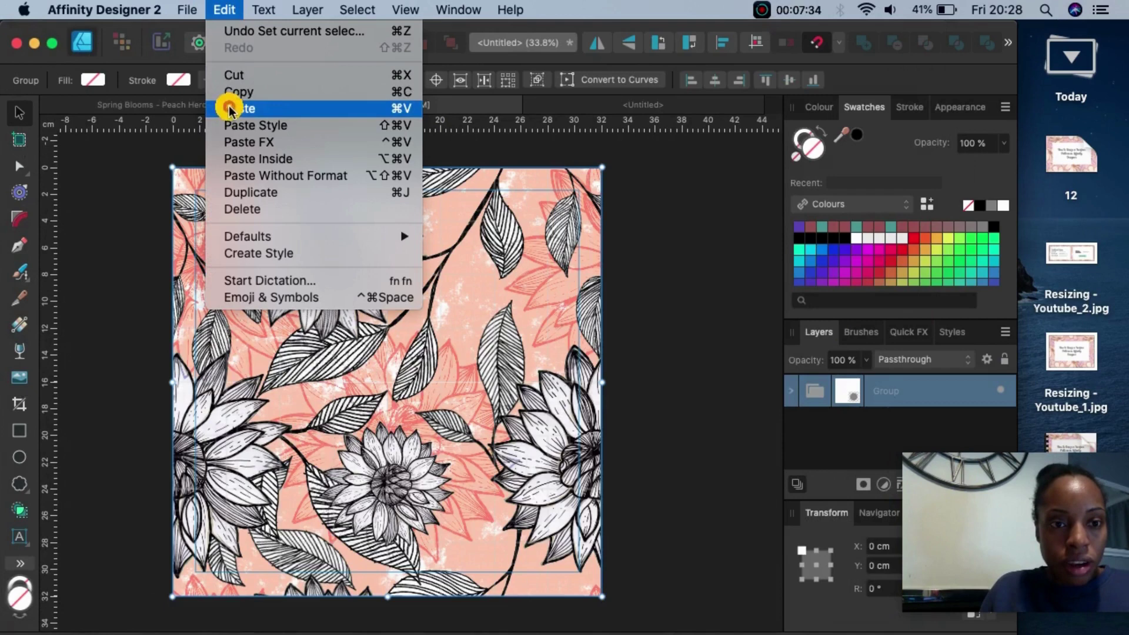
left_click(230, 89)
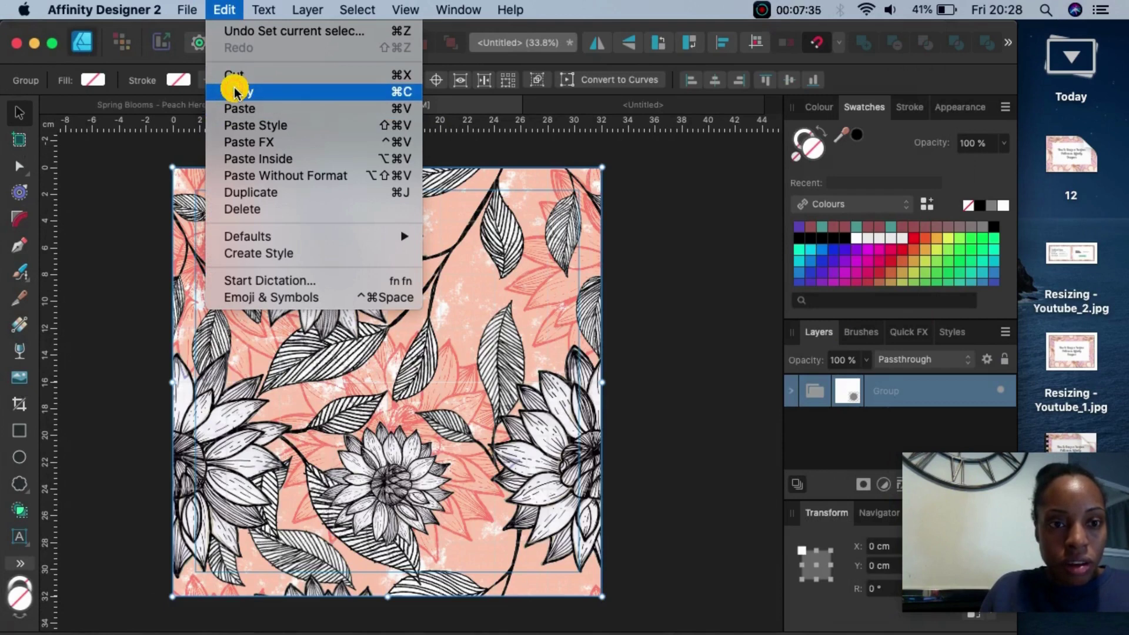
Paste the tile into the top-left quarter of the 64 × 64 cm page and copy it again
left_click(582, 105)
left_click(224, 9)
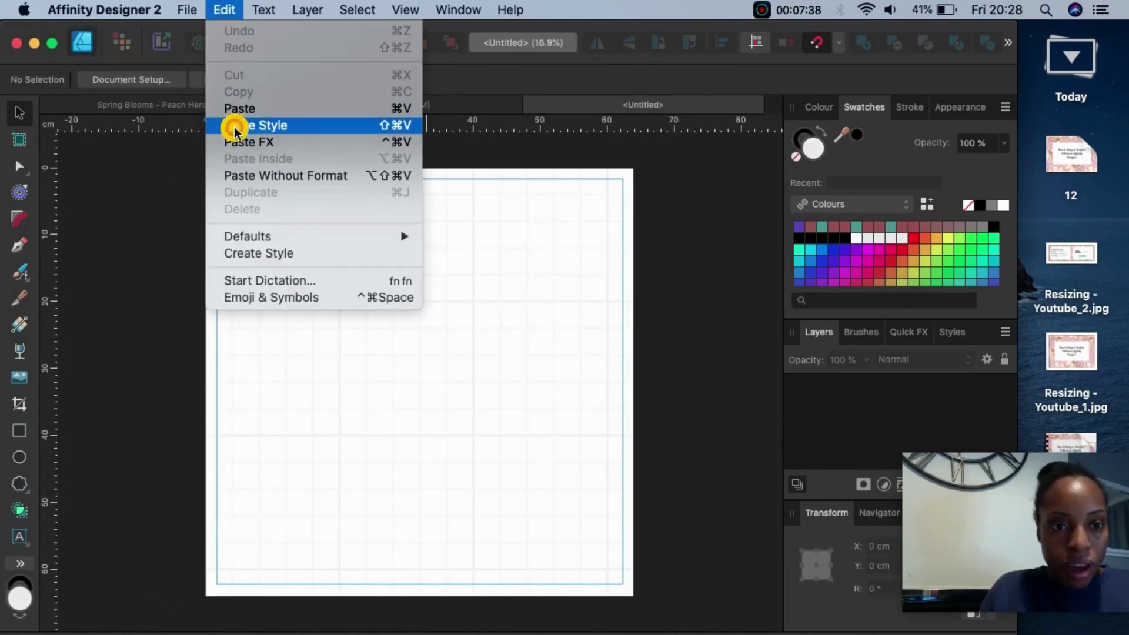
left_click(234, 104)
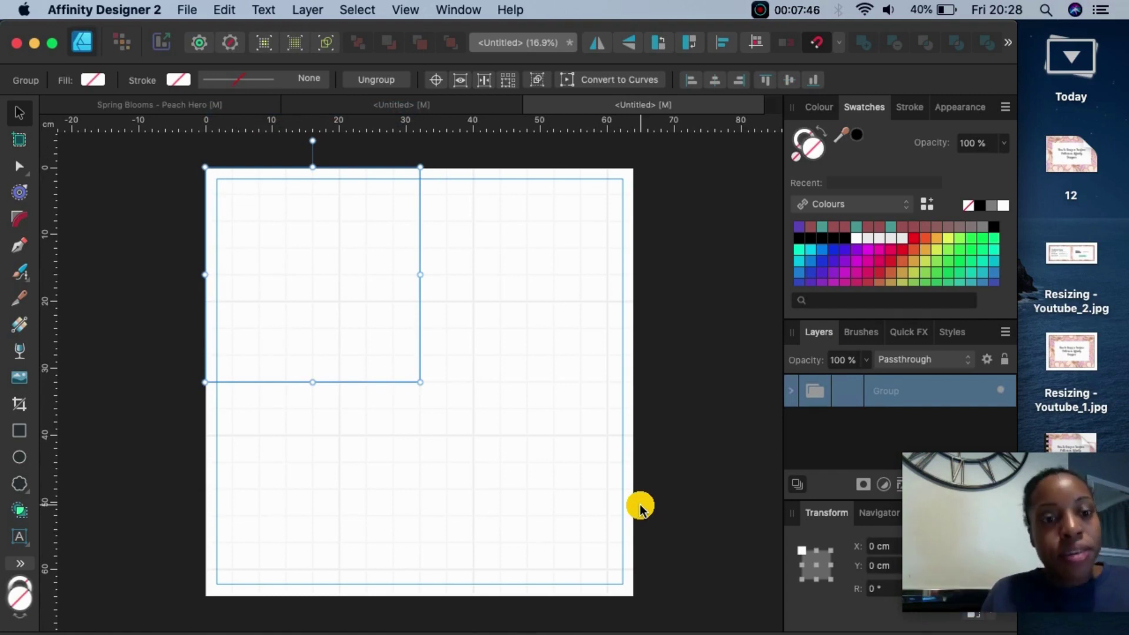
key("super+v")
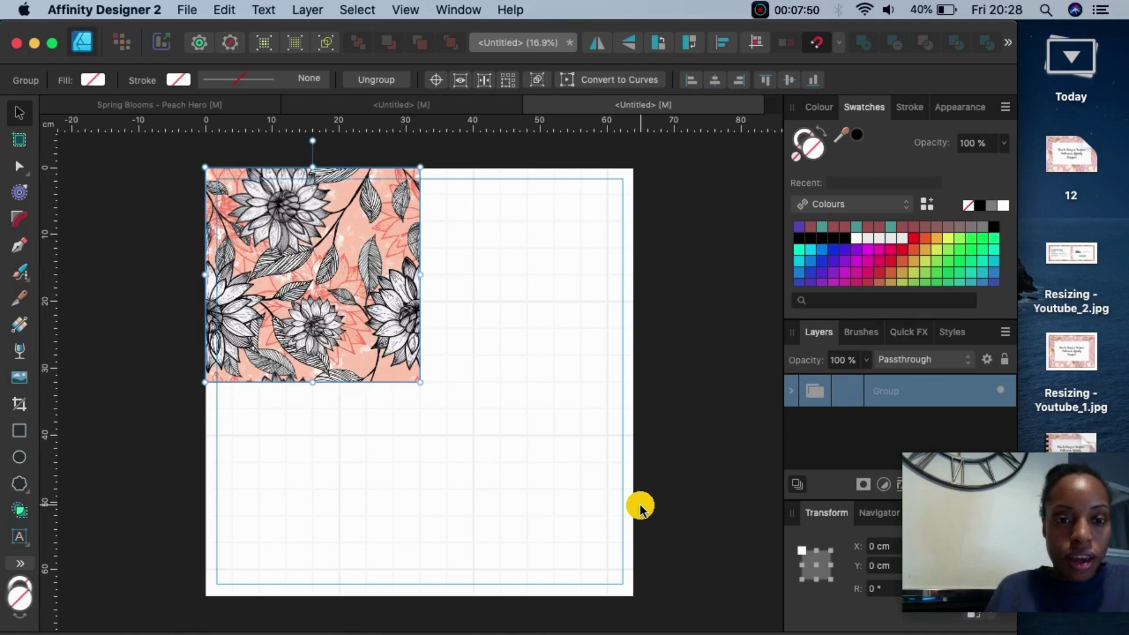
left_click(234, 8)
left_click(235, 92)
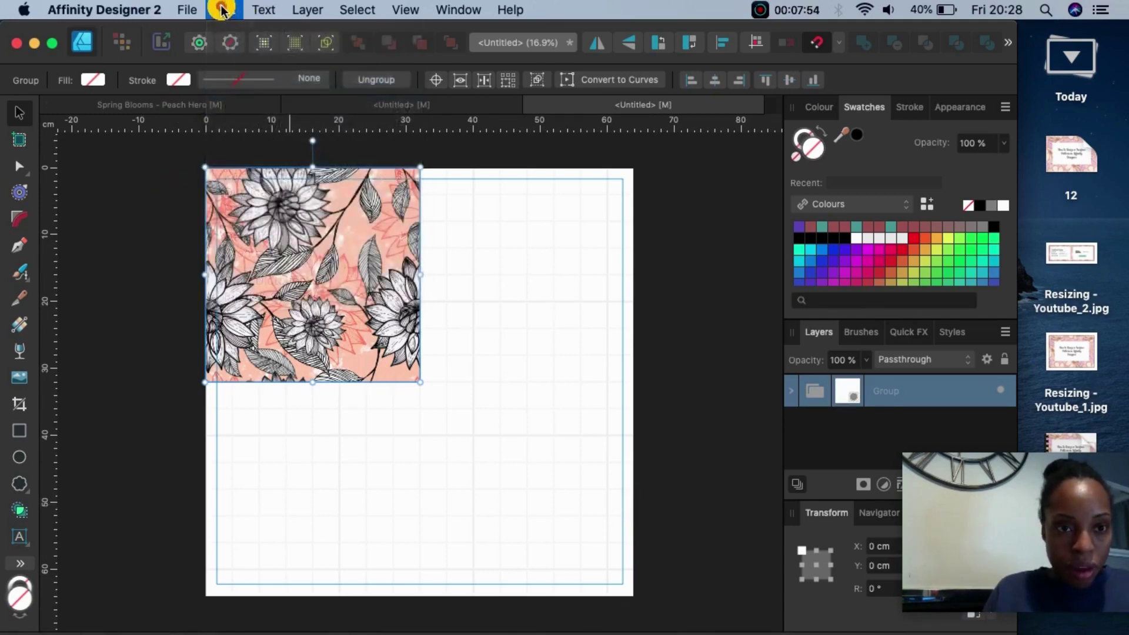
left_click(222, 8)
Place a pasted tile at X 32 cm, then paste the copied top row below to make a 2×2 repeat
left_click(227, 106)
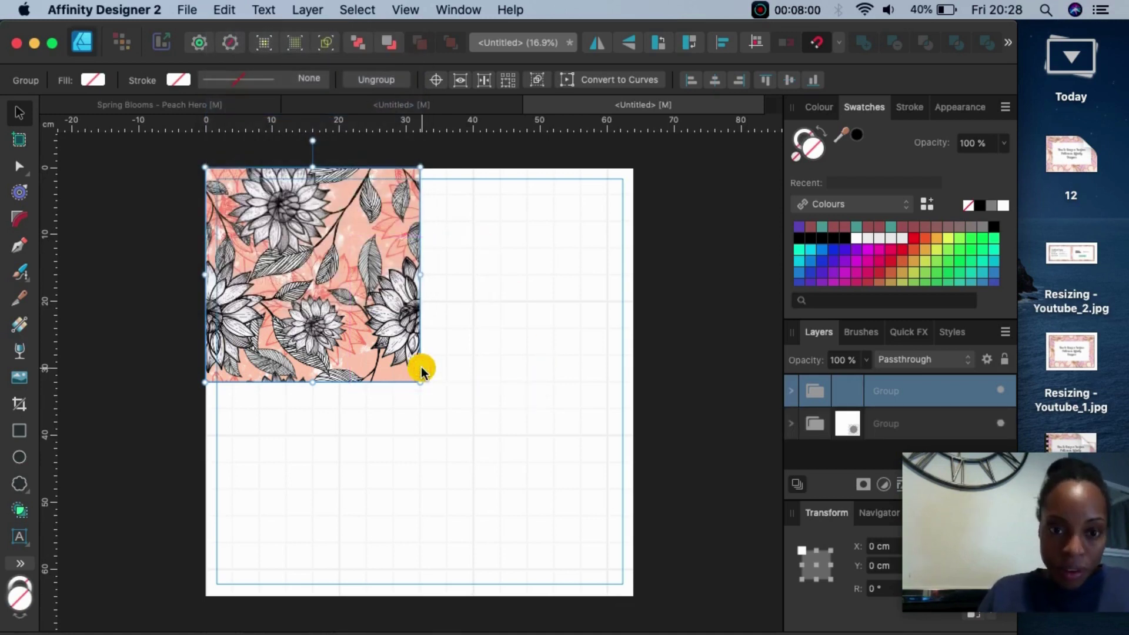
left_click_drag(422, 370, 545, 312)
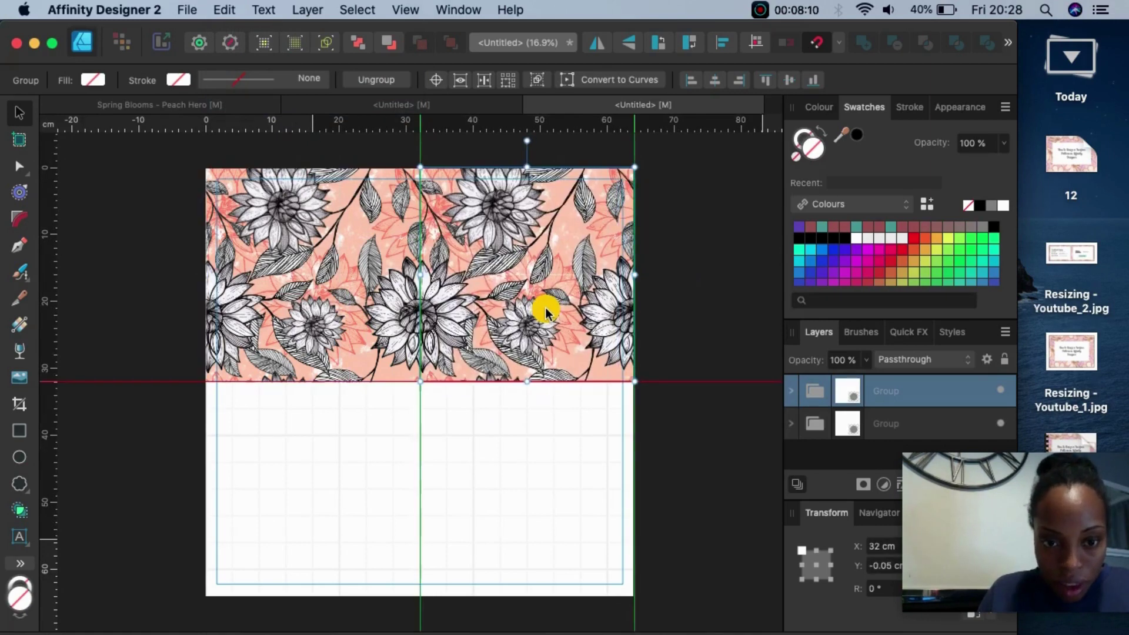
left_click(225, 9)
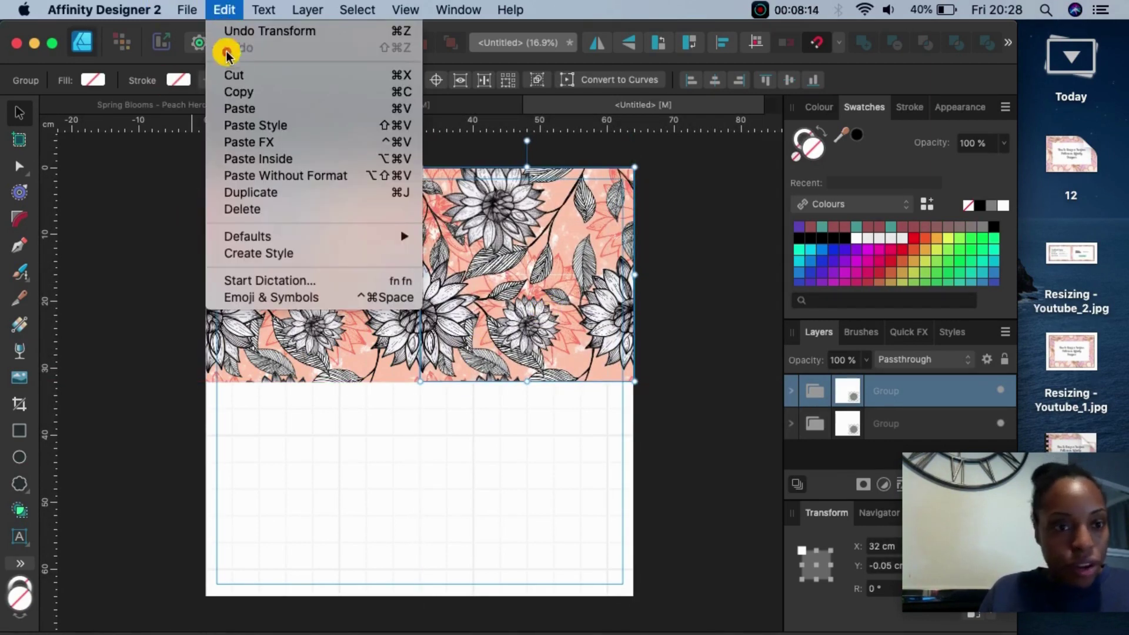
left_click(239, 94)
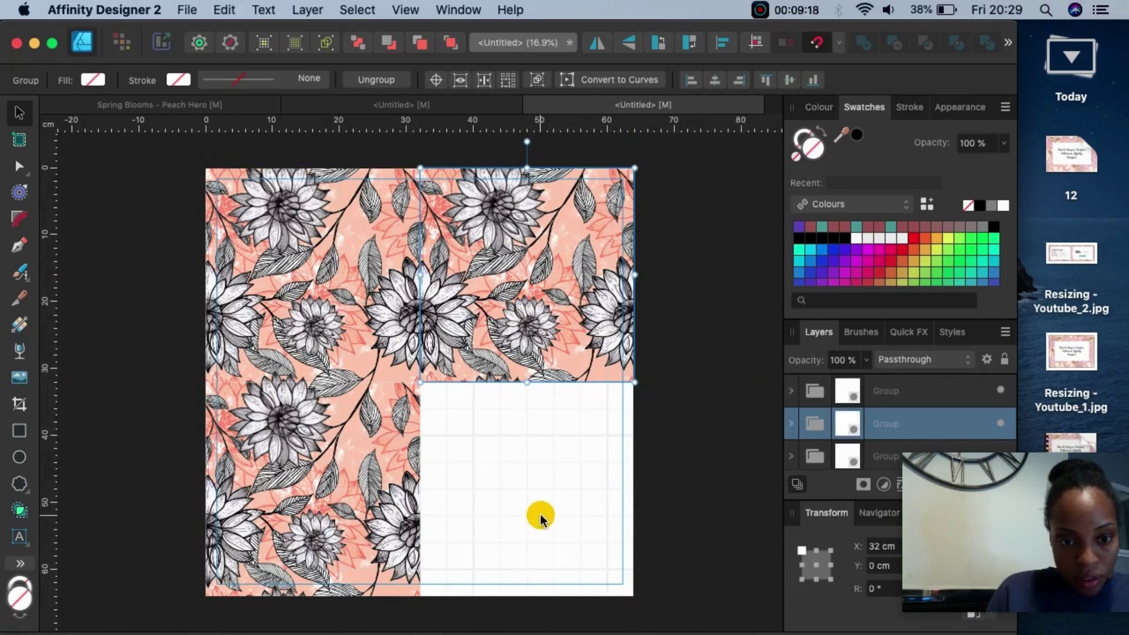
left_click(537, 517)
left_click(335, 493)
left_click_drag(335, 493, 333, 493)
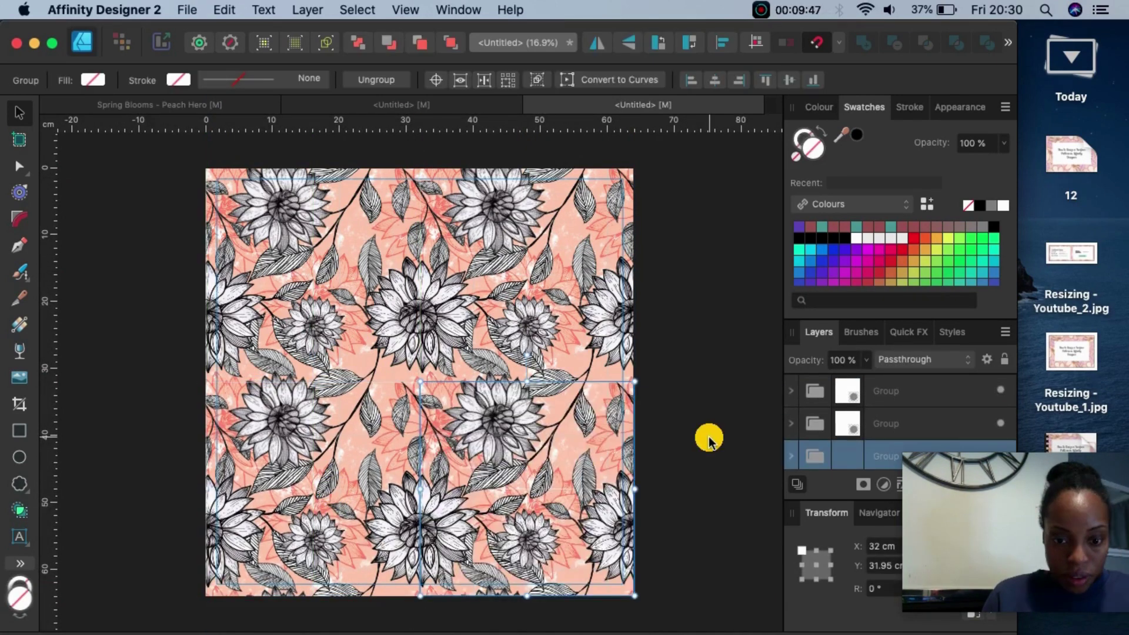
left_click(723, 371)
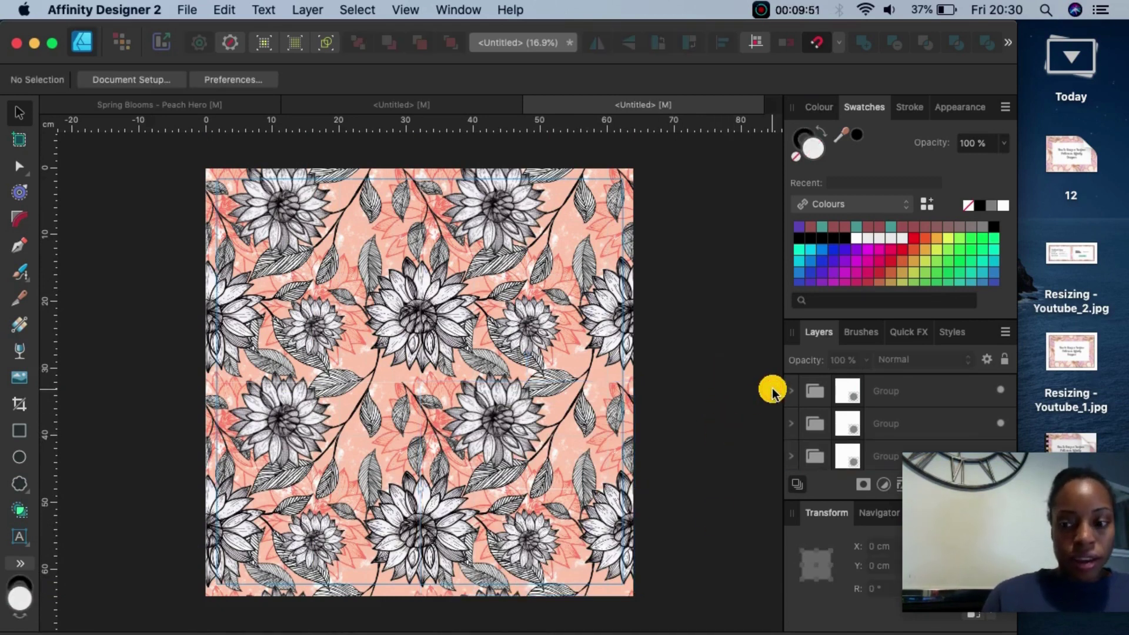
Return to the second Untitled document holding the single 32×32 cm floral tile
left_click_drag(975, 532, 911, 570)
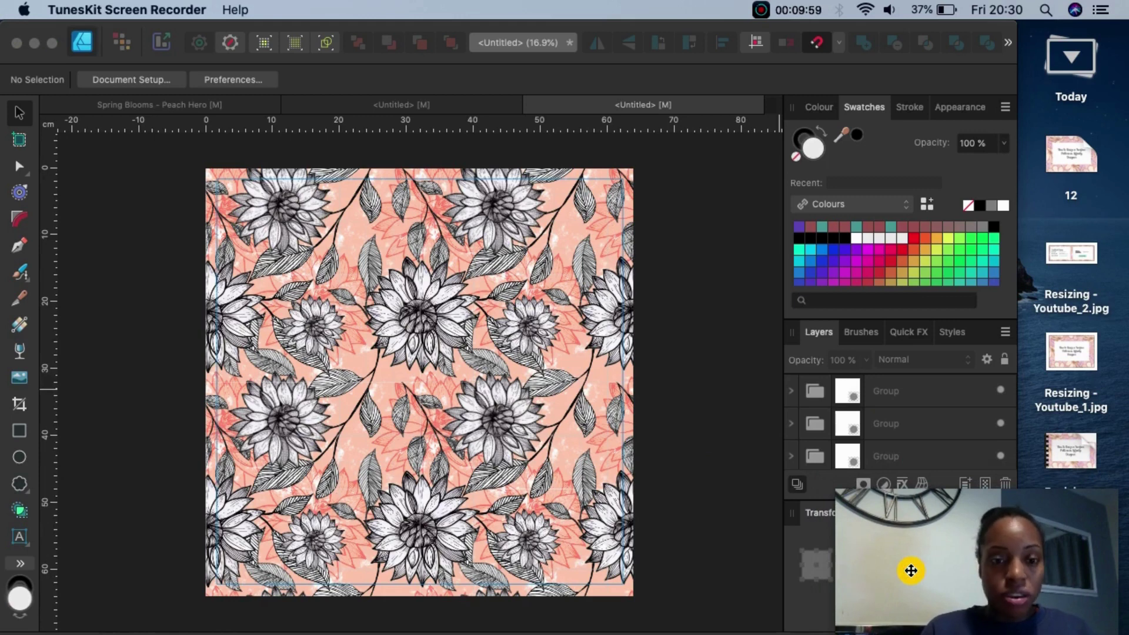
left_click(464, 101)
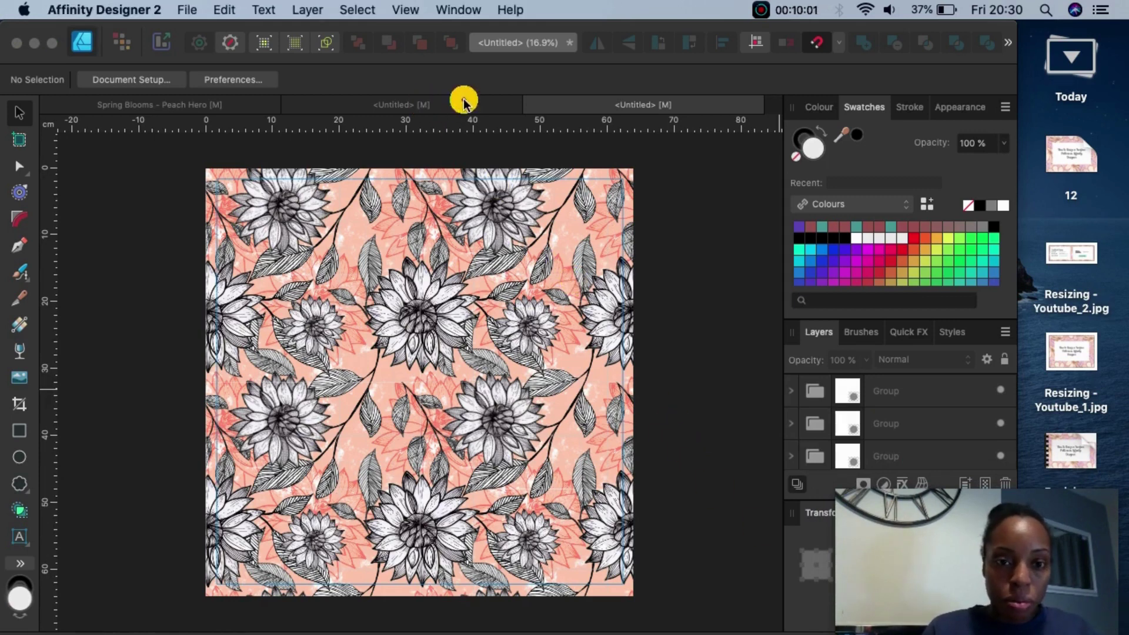
left_click(463, 101)
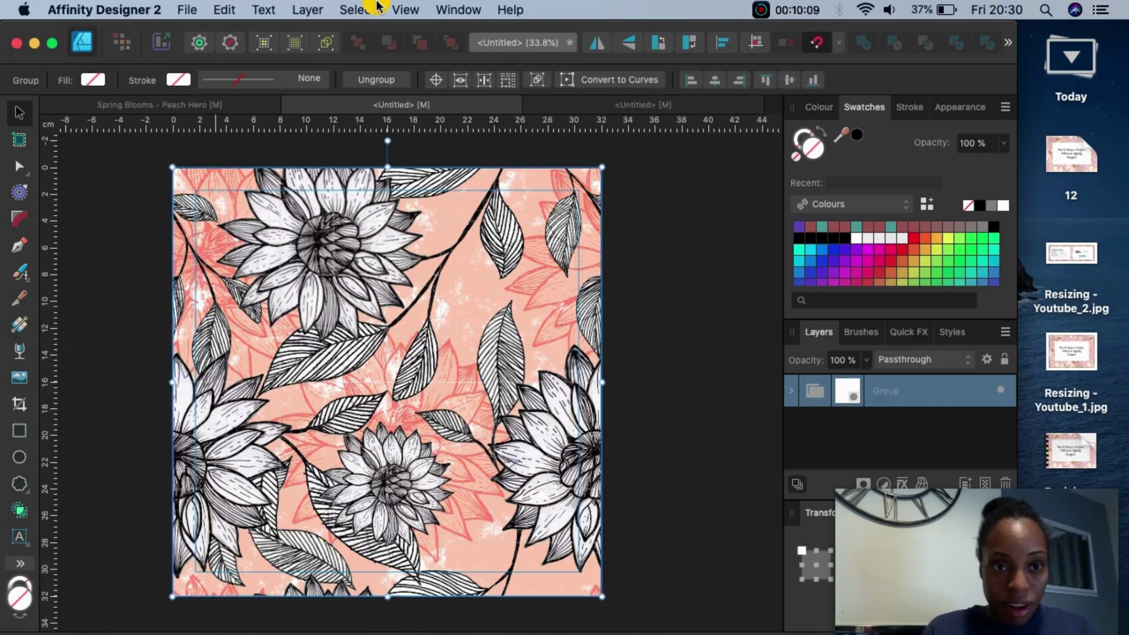
left_click(187, 10)
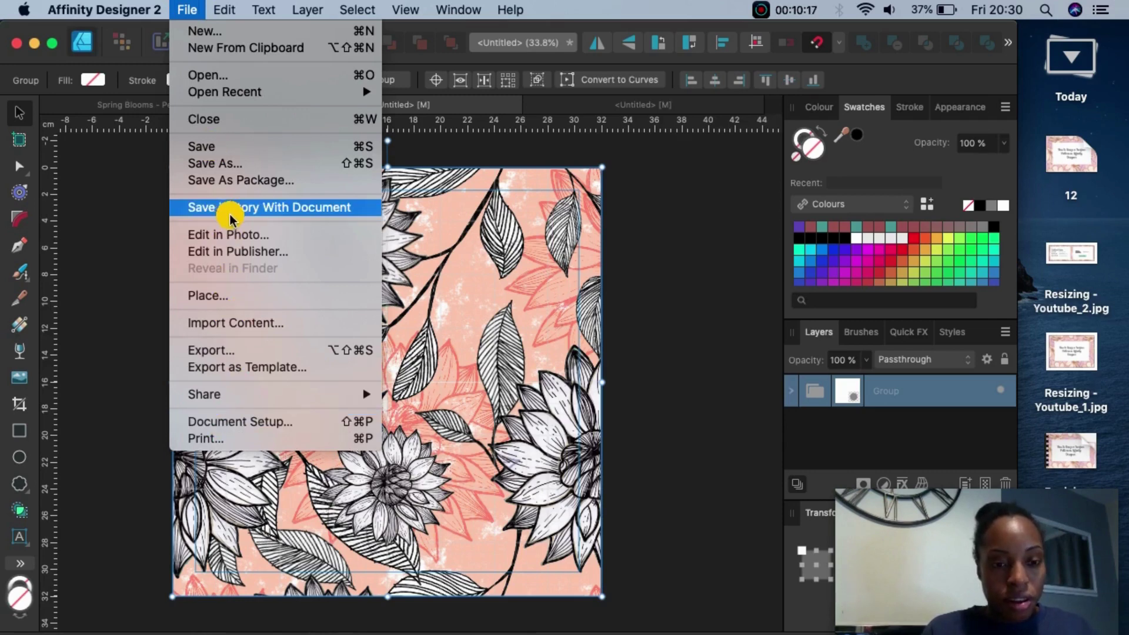
left_click(254, 351)
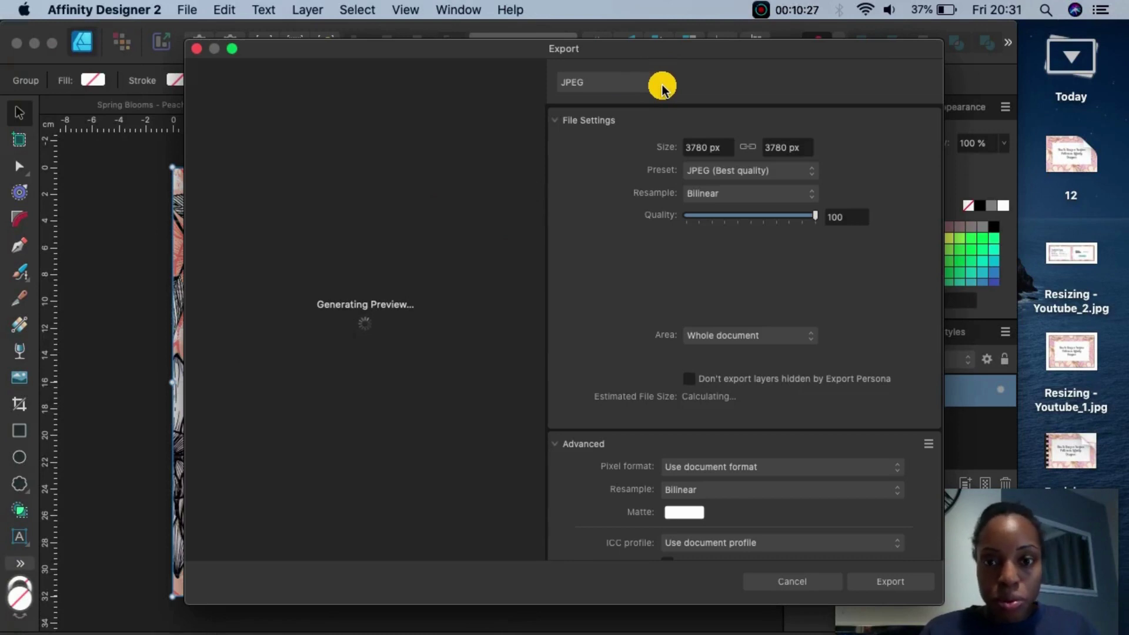
left_click(661, 89)
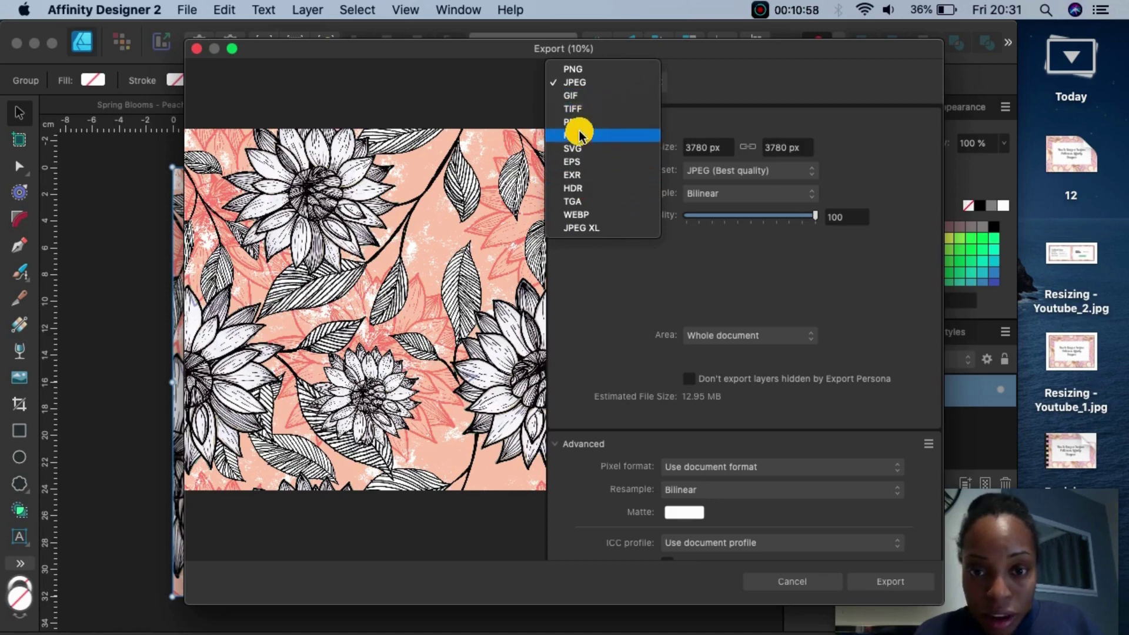
left_click(580, 134)
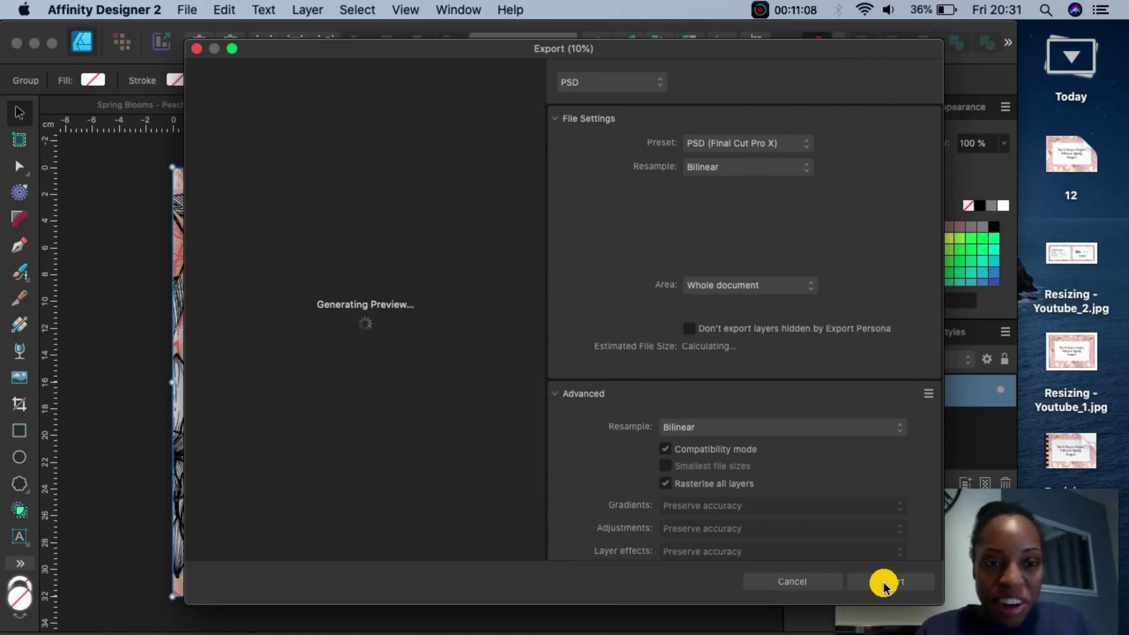
left_click(197, 52)
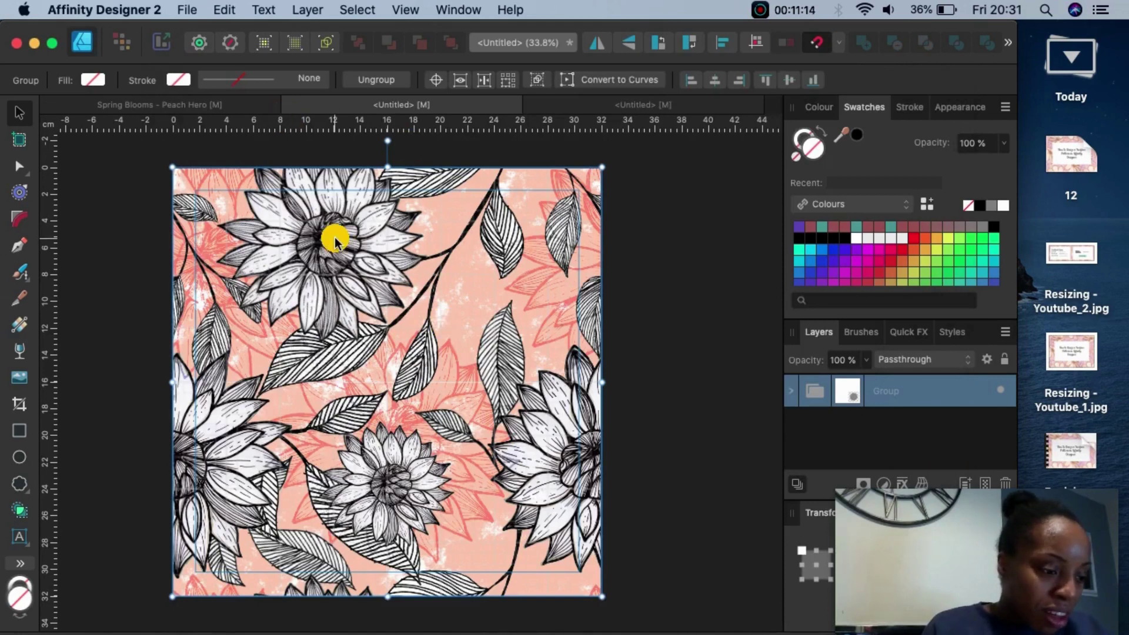
Minimize the Affinity Designer window to reveal the Finder Applications folder
left_click(33, 45)
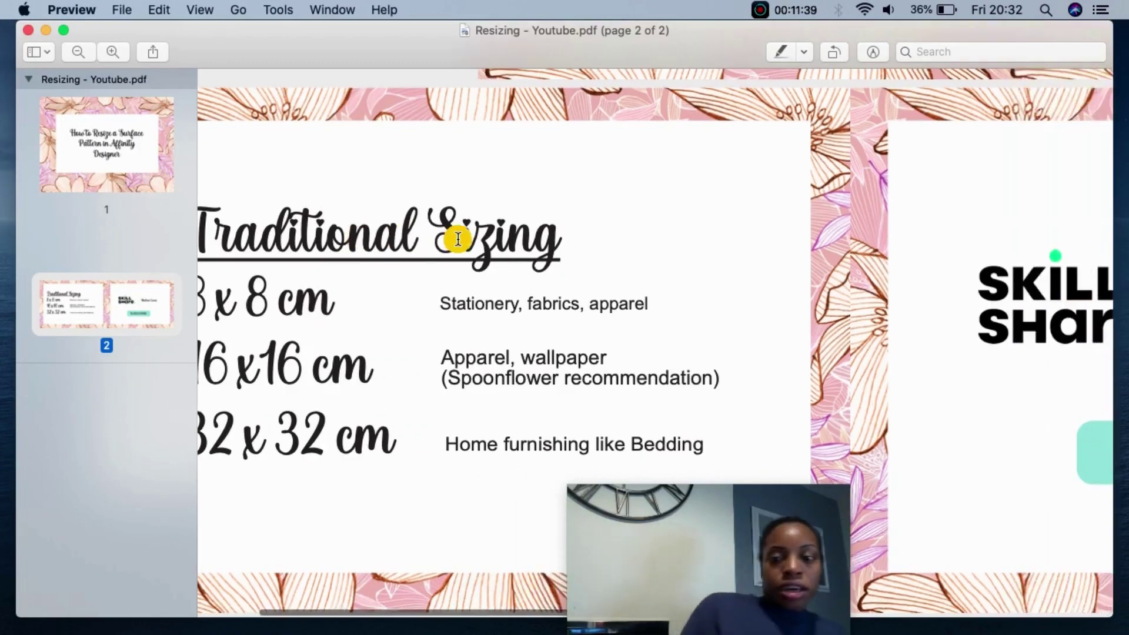
Zoom into page 2 of Resizing - Youtube.pdf and scroll over to the Skillshare SUBSCRIBE slide
scroll(457, 239, "up", 5)
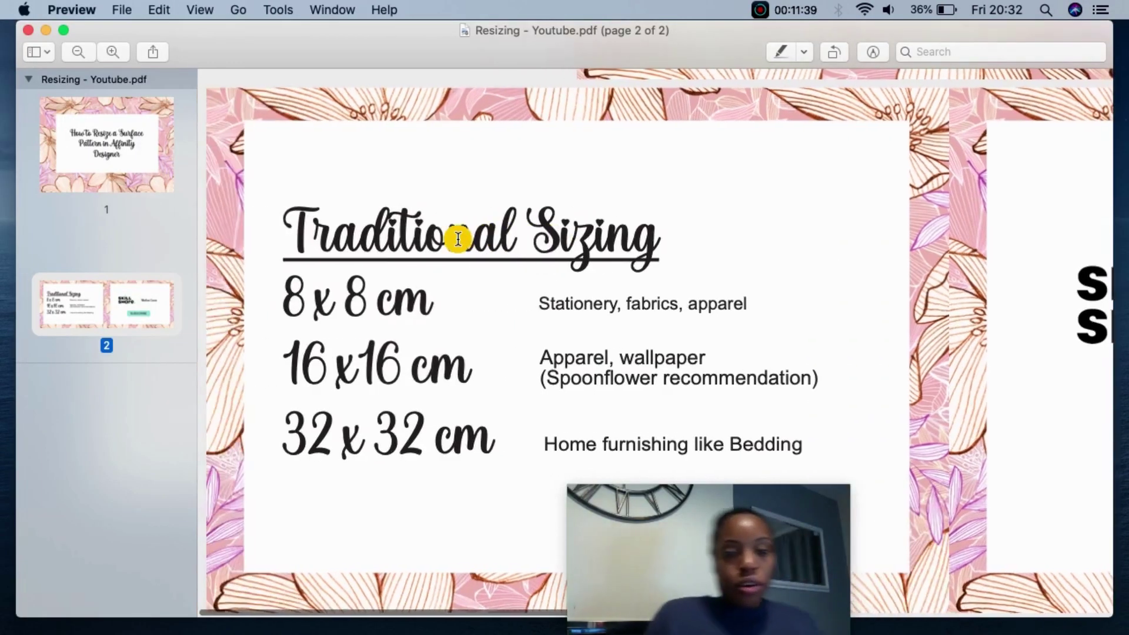
scroll(458, 238, "right", 5)
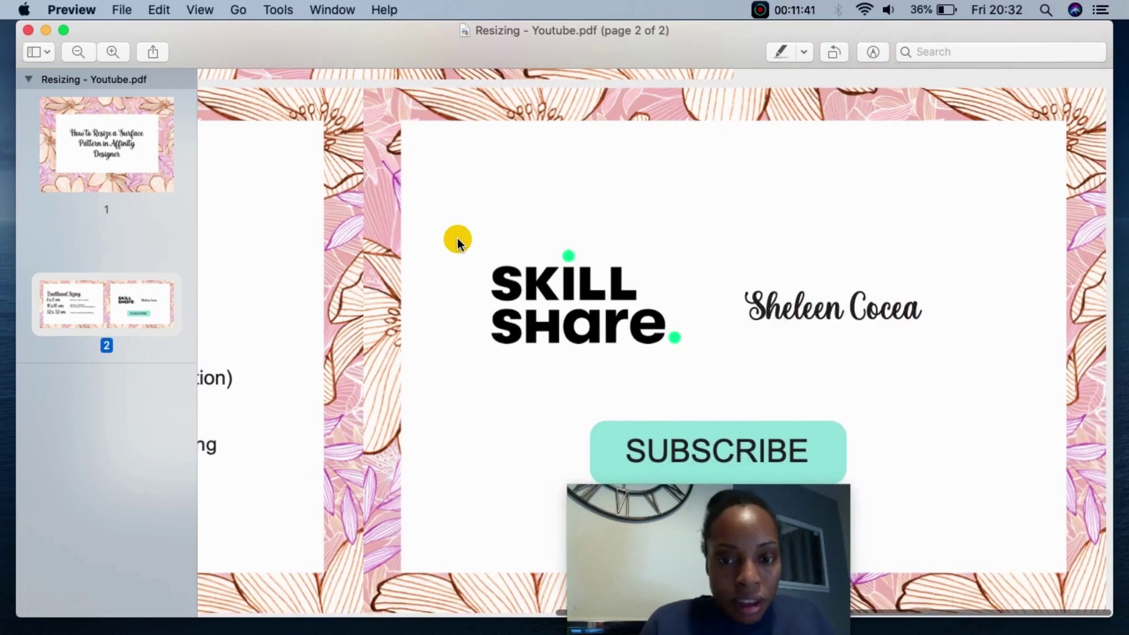
left_click_drag(764, 547, 1060, 510)
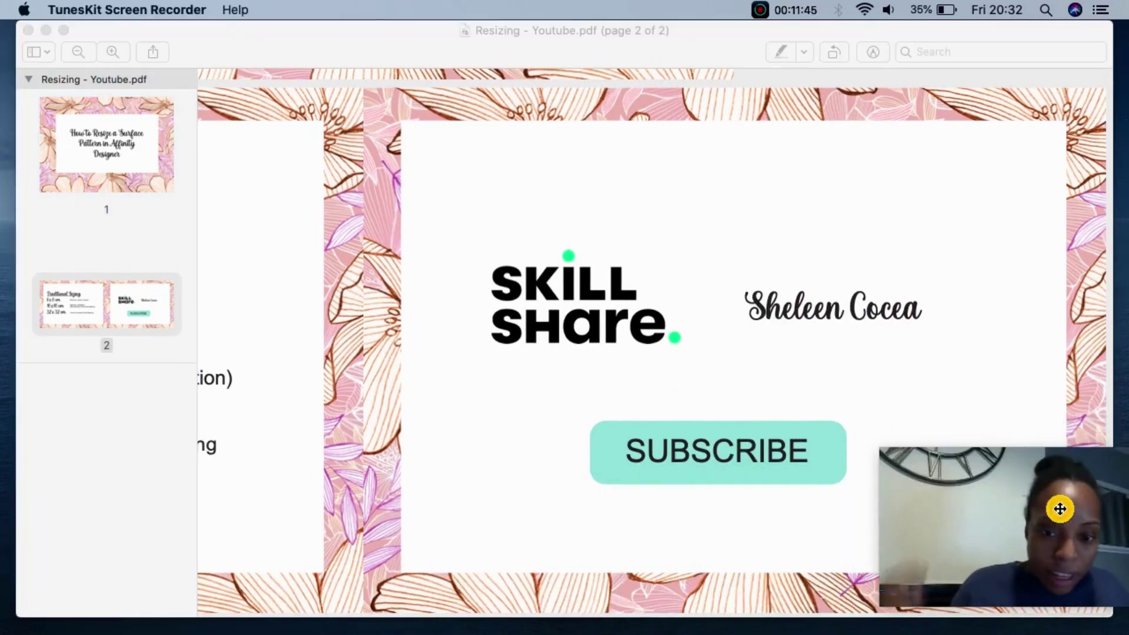